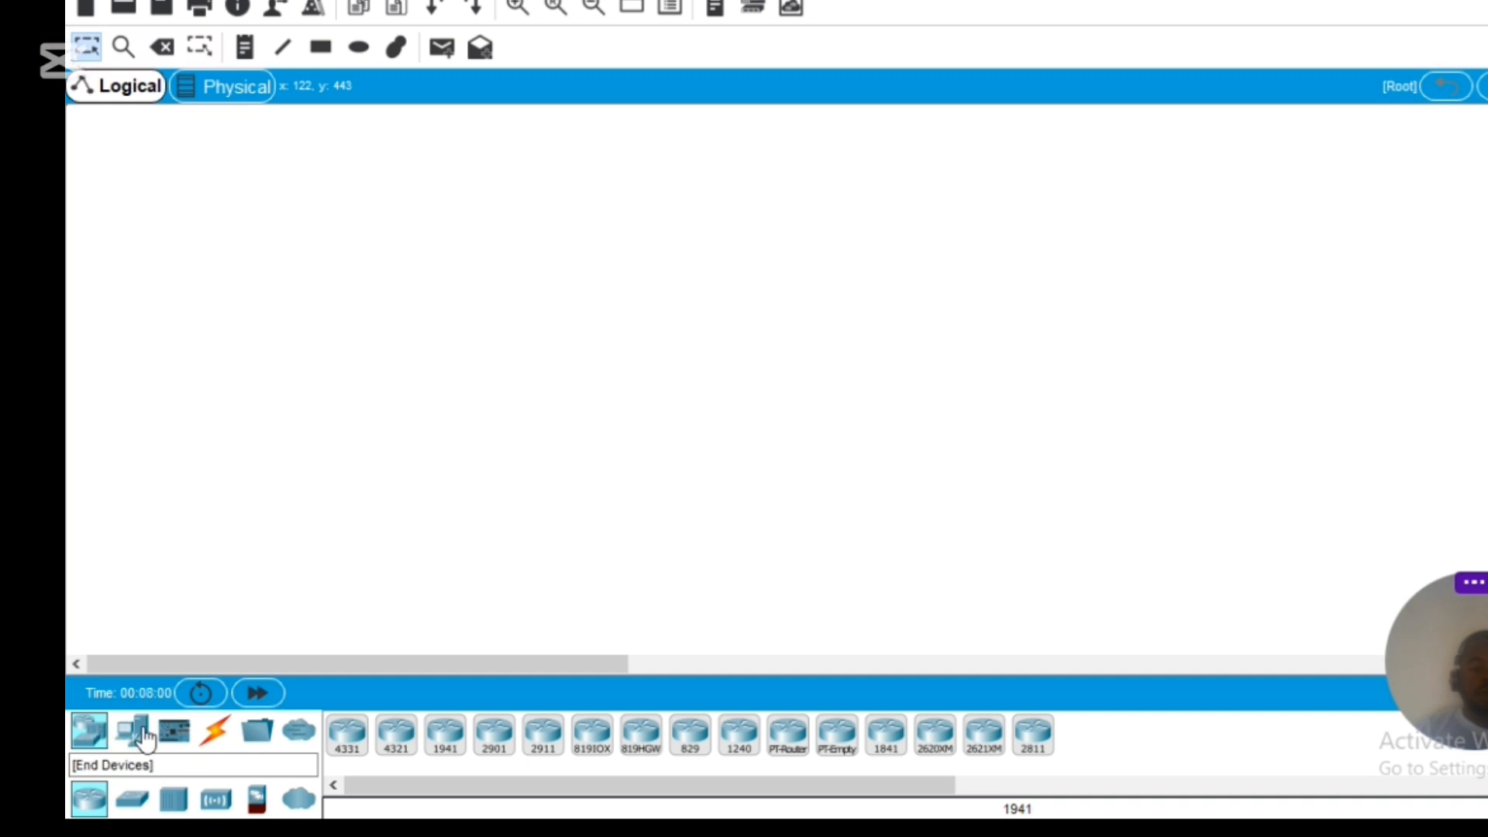
click(139, 736)
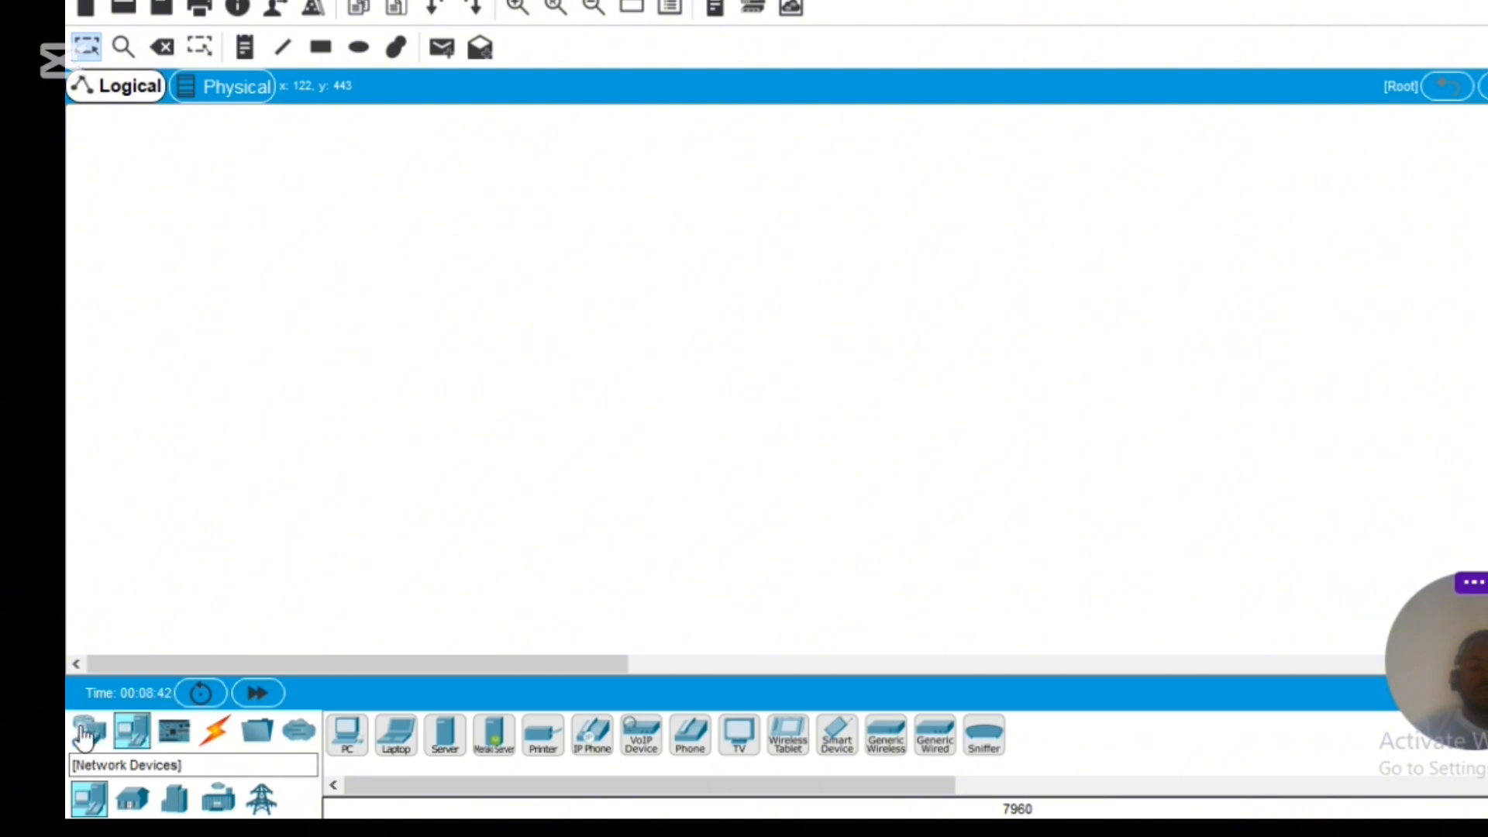
click(174, 732)
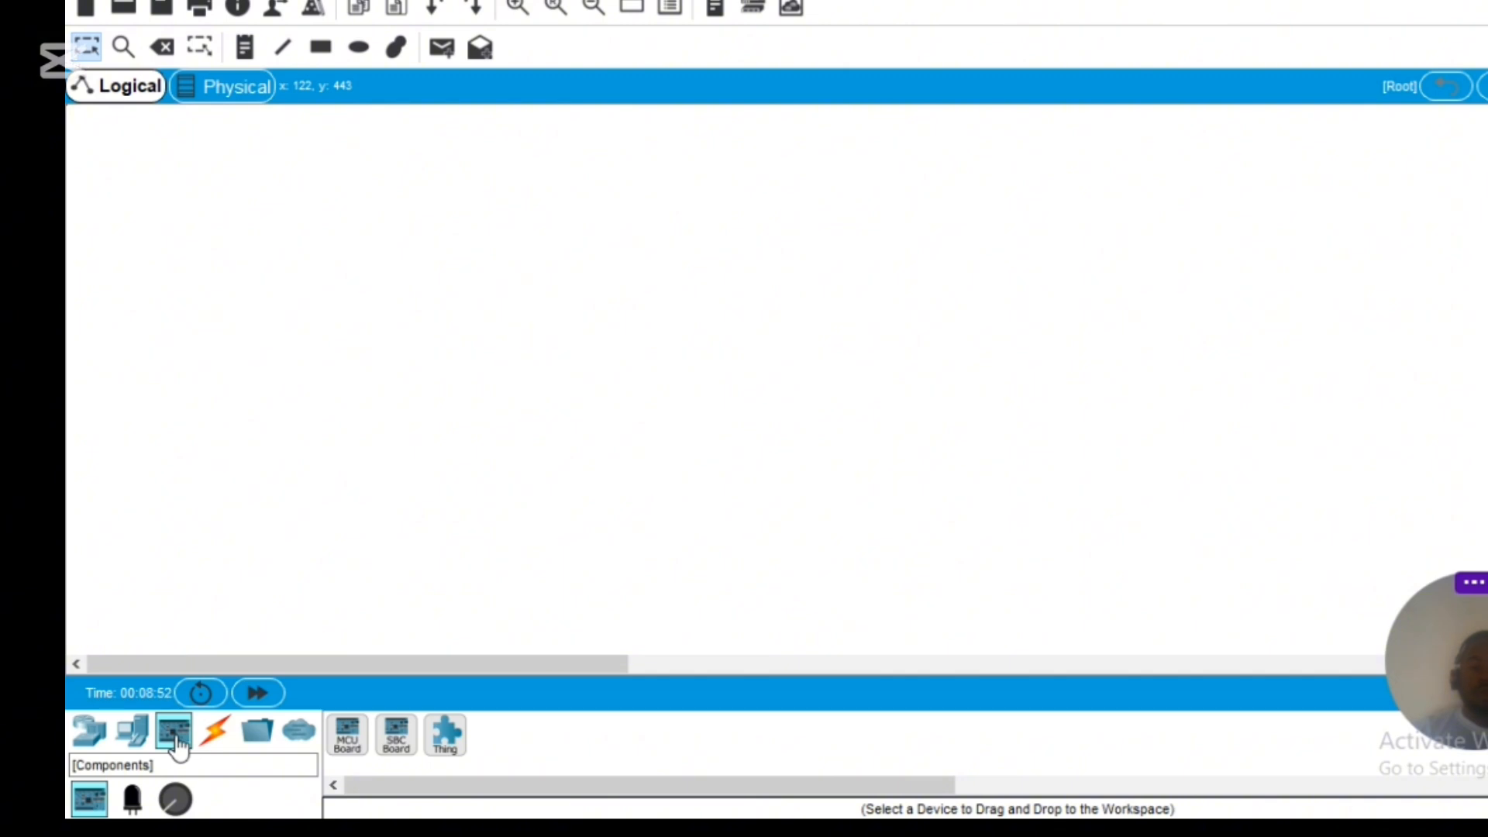
click(215, 743)
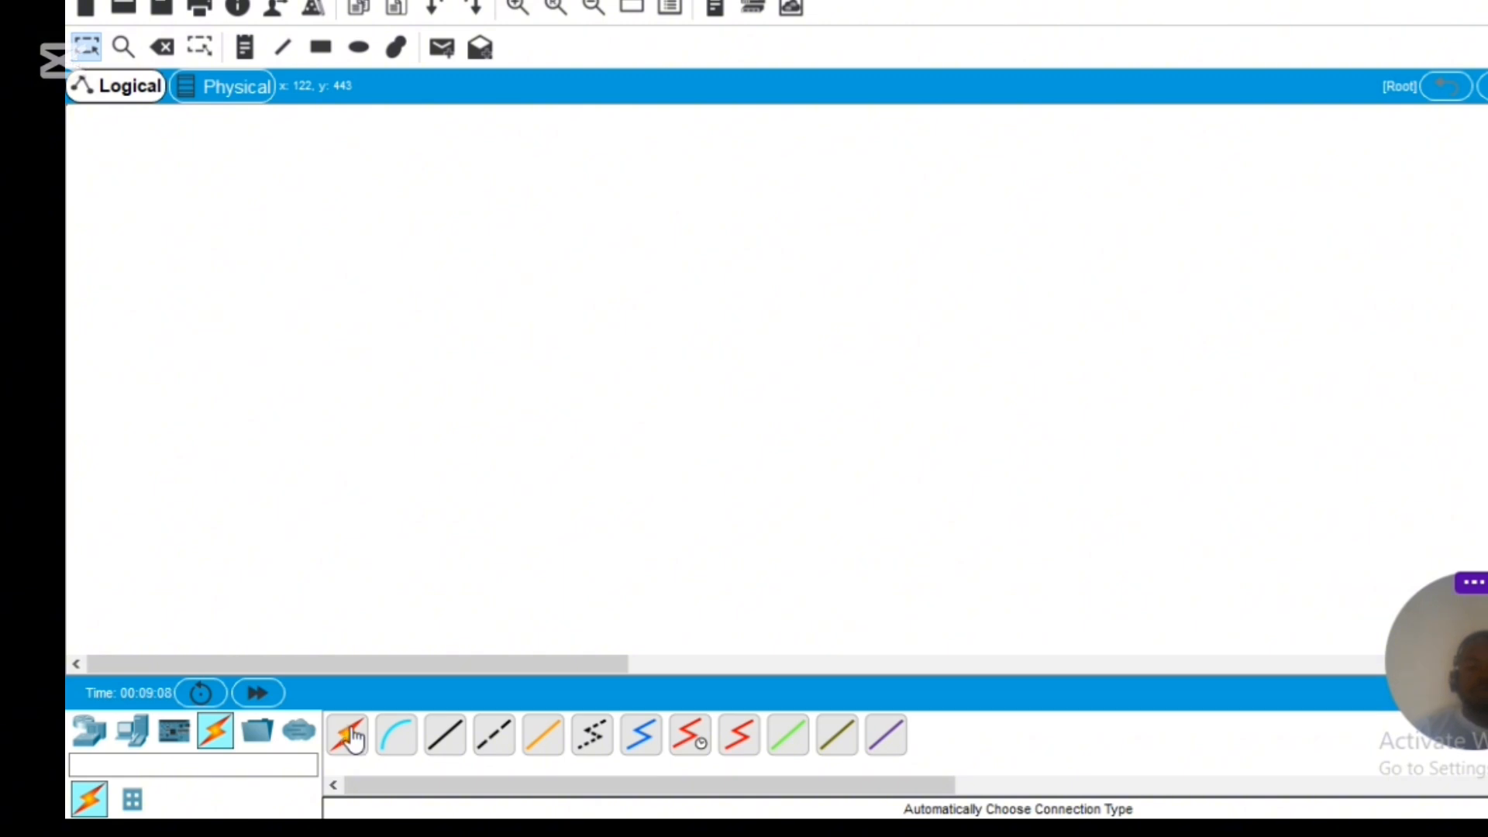
Place a 4331 router in the middle of the workspace and a 2960 switch to its left
click(87, 733)
drag(345, 740, 852, 414)
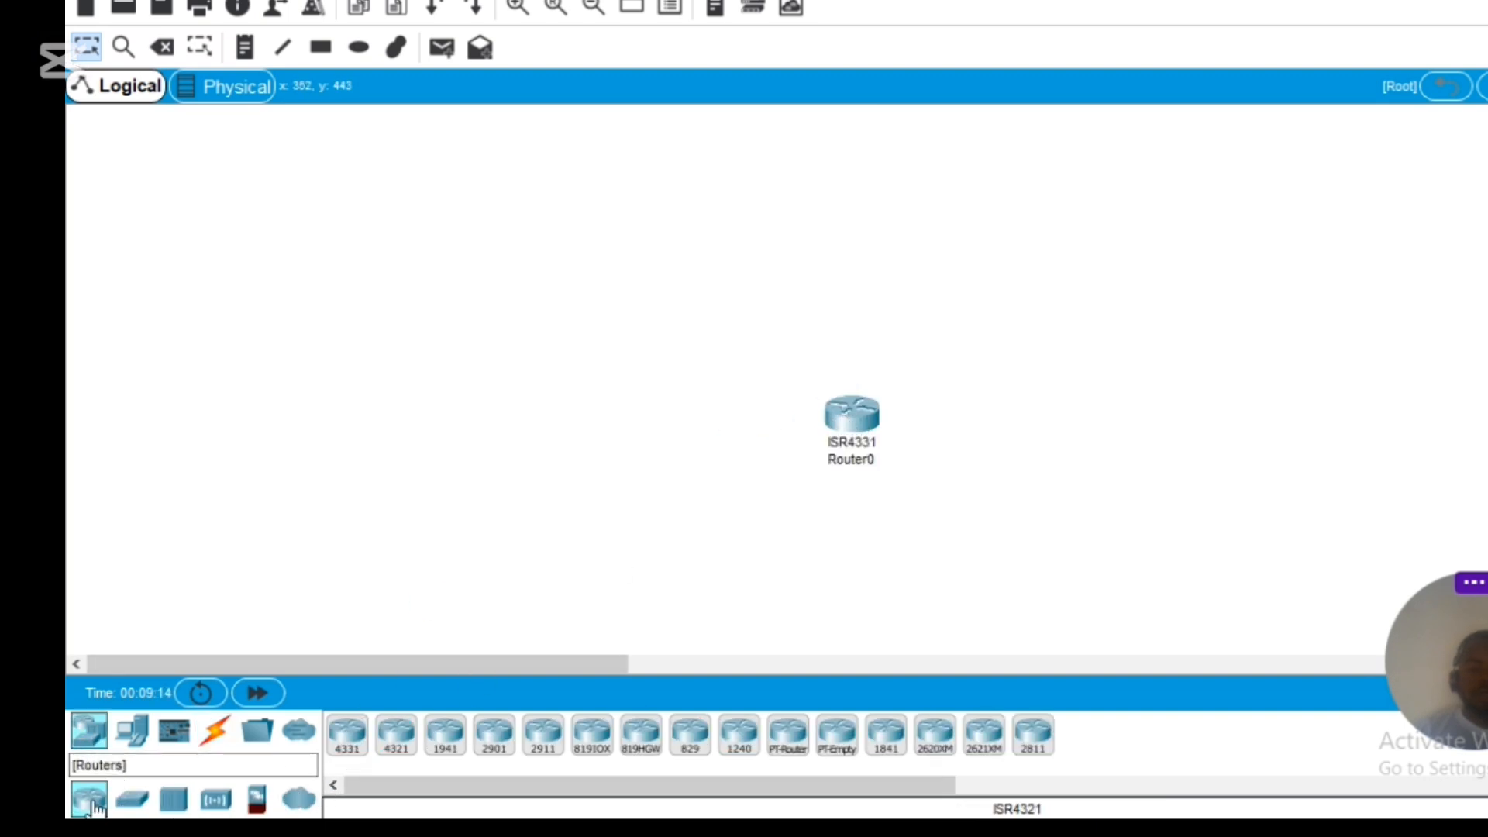
click(134, 799)
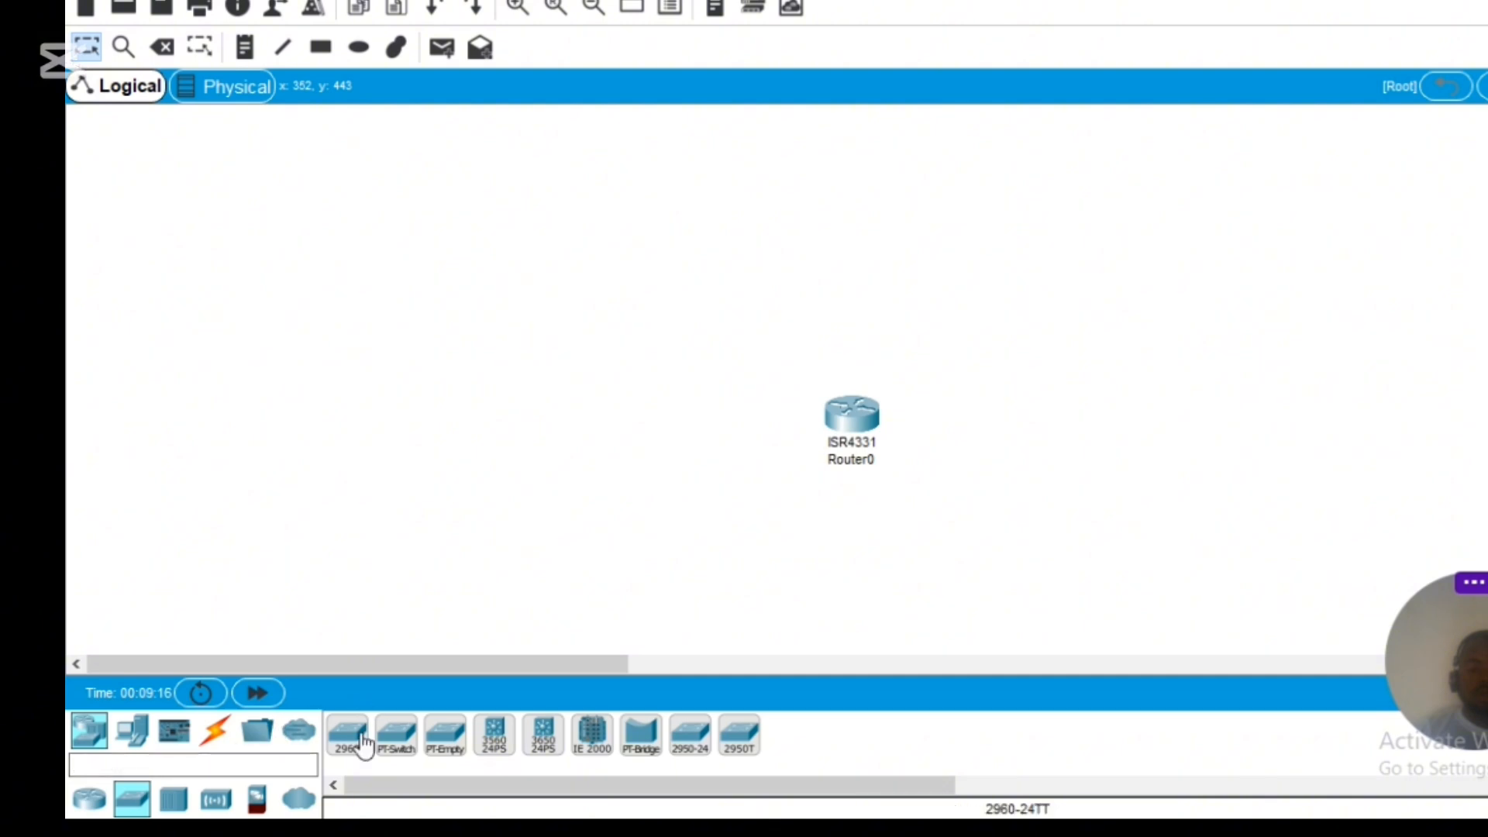
drag(352, 742, 516, 424)
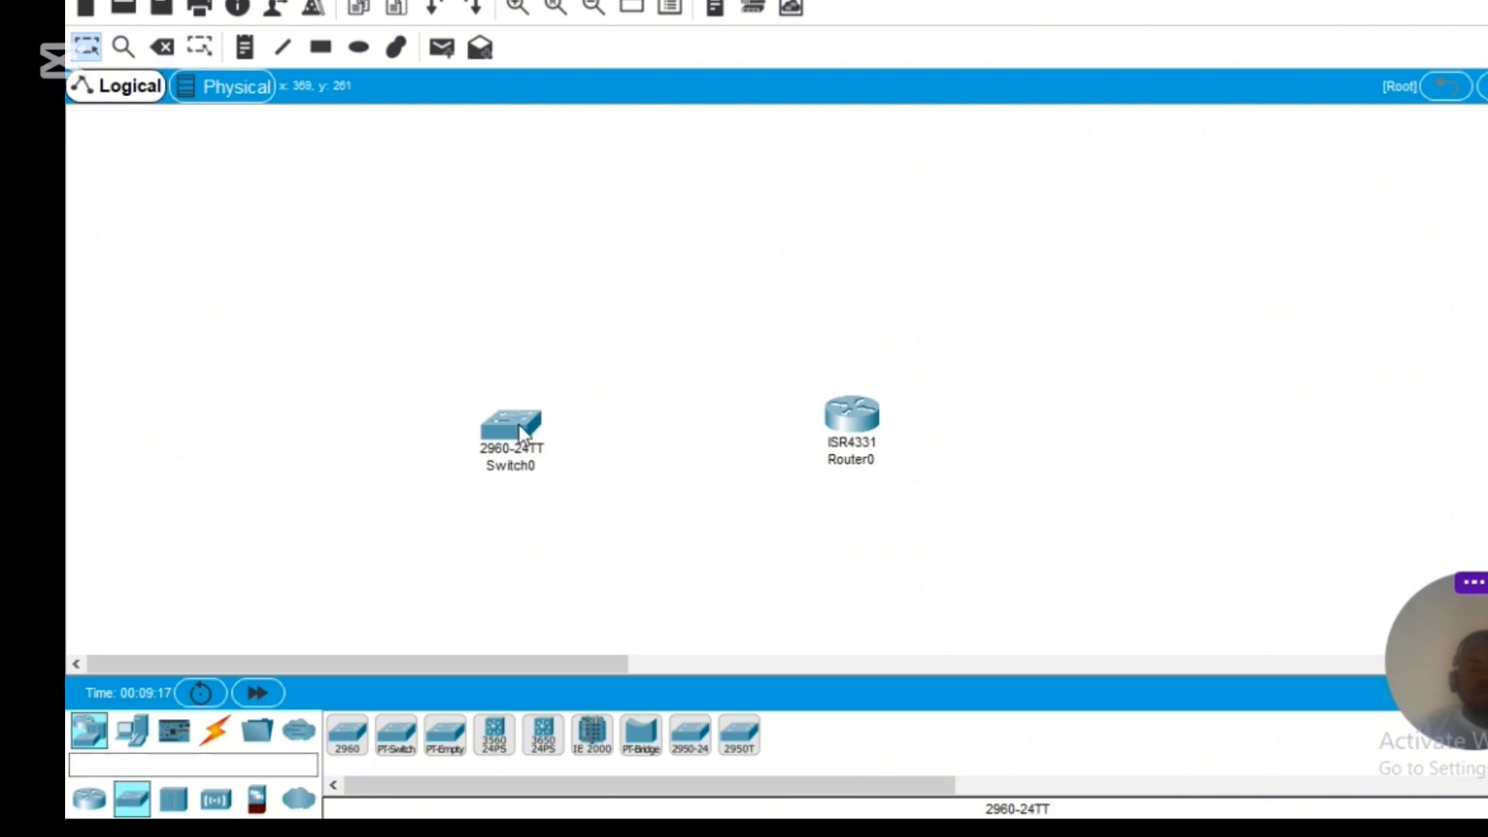
Connect the 2960 switch to the 4331 router using the automatically chosen connection type
click(214, 732)
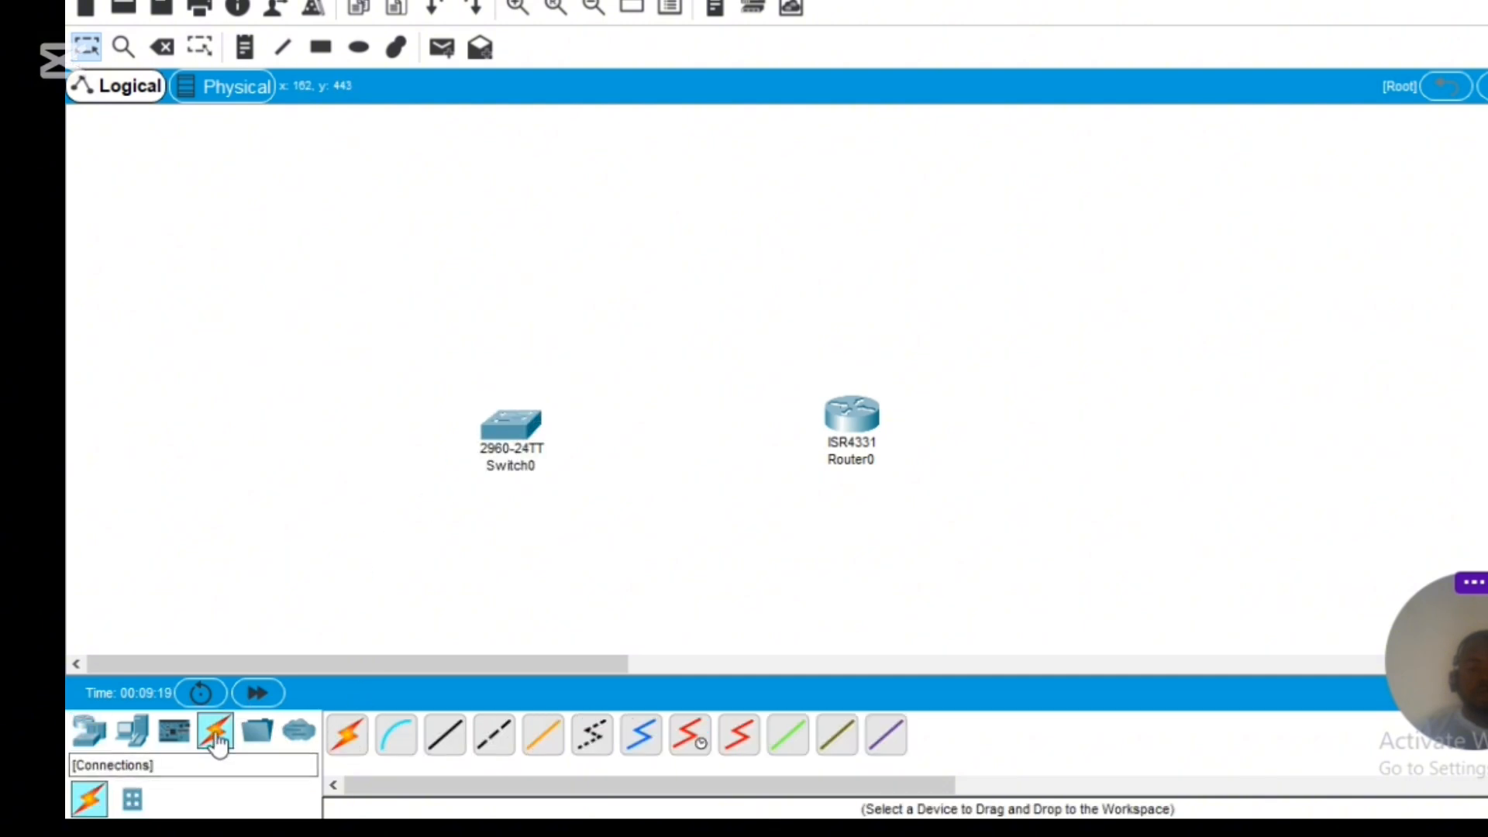
click(348, 734)
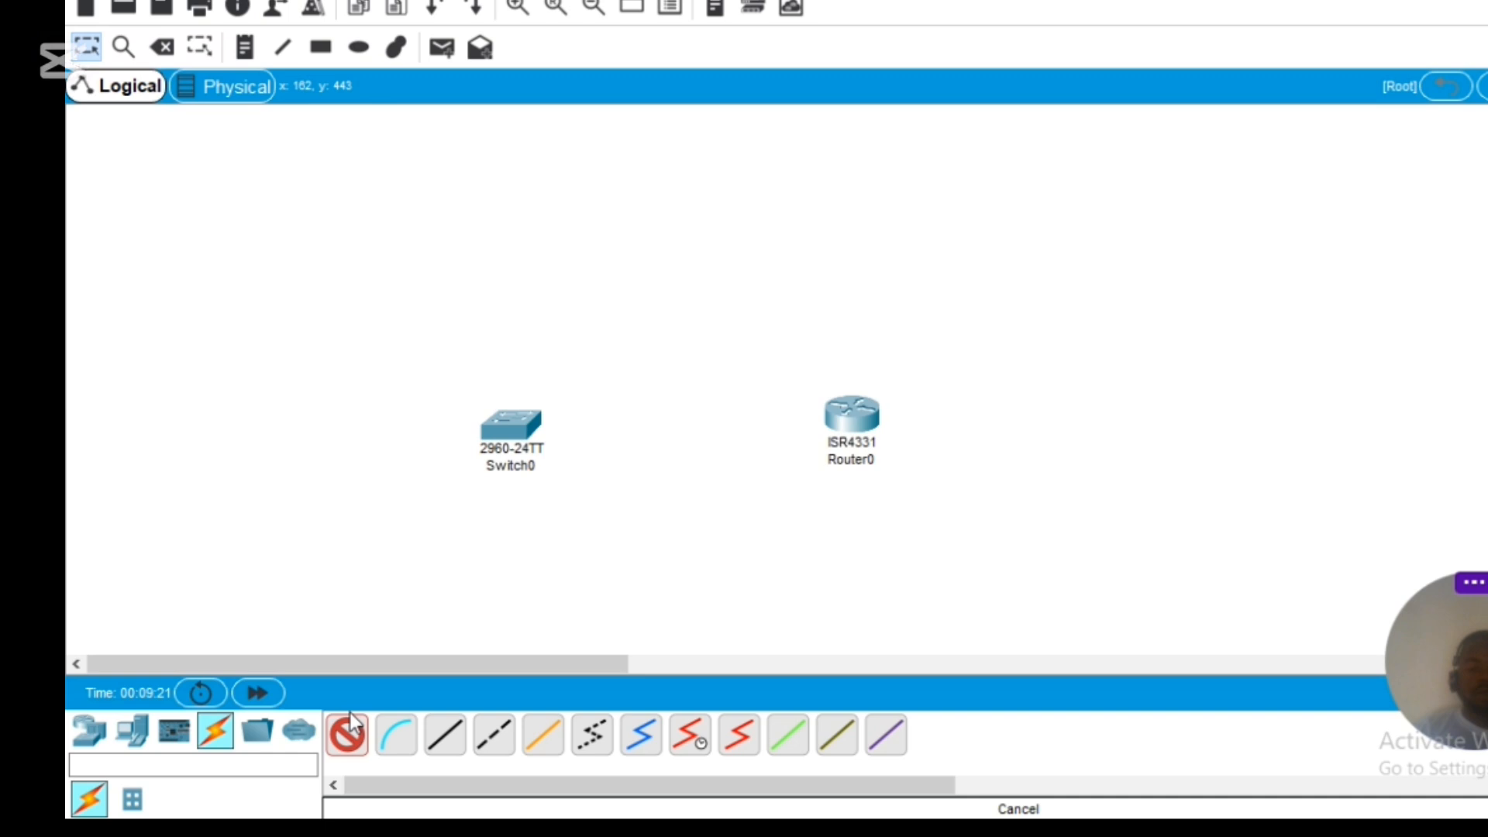
click(516, 434)
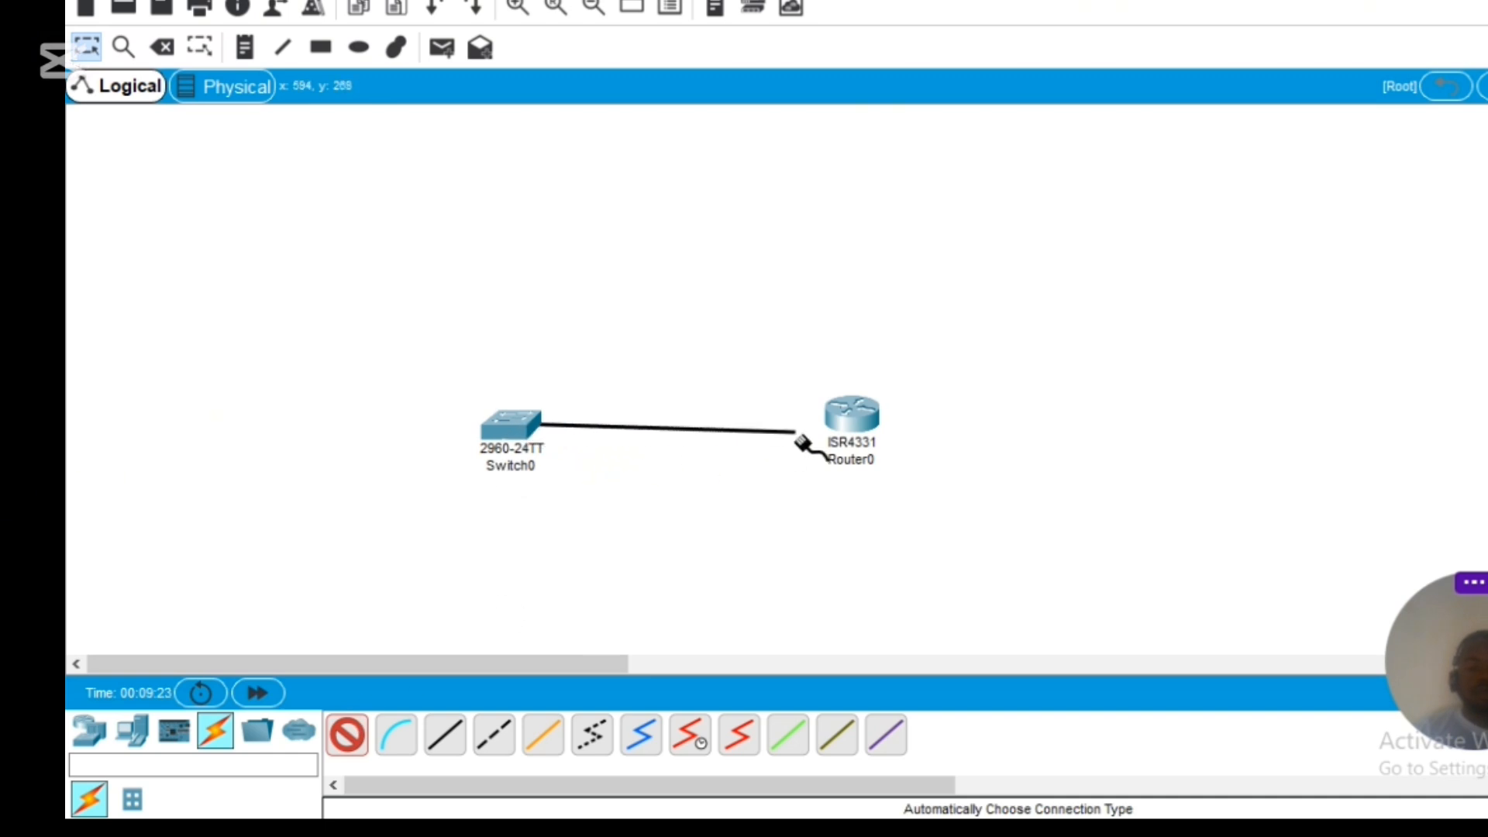
click(847, 428)
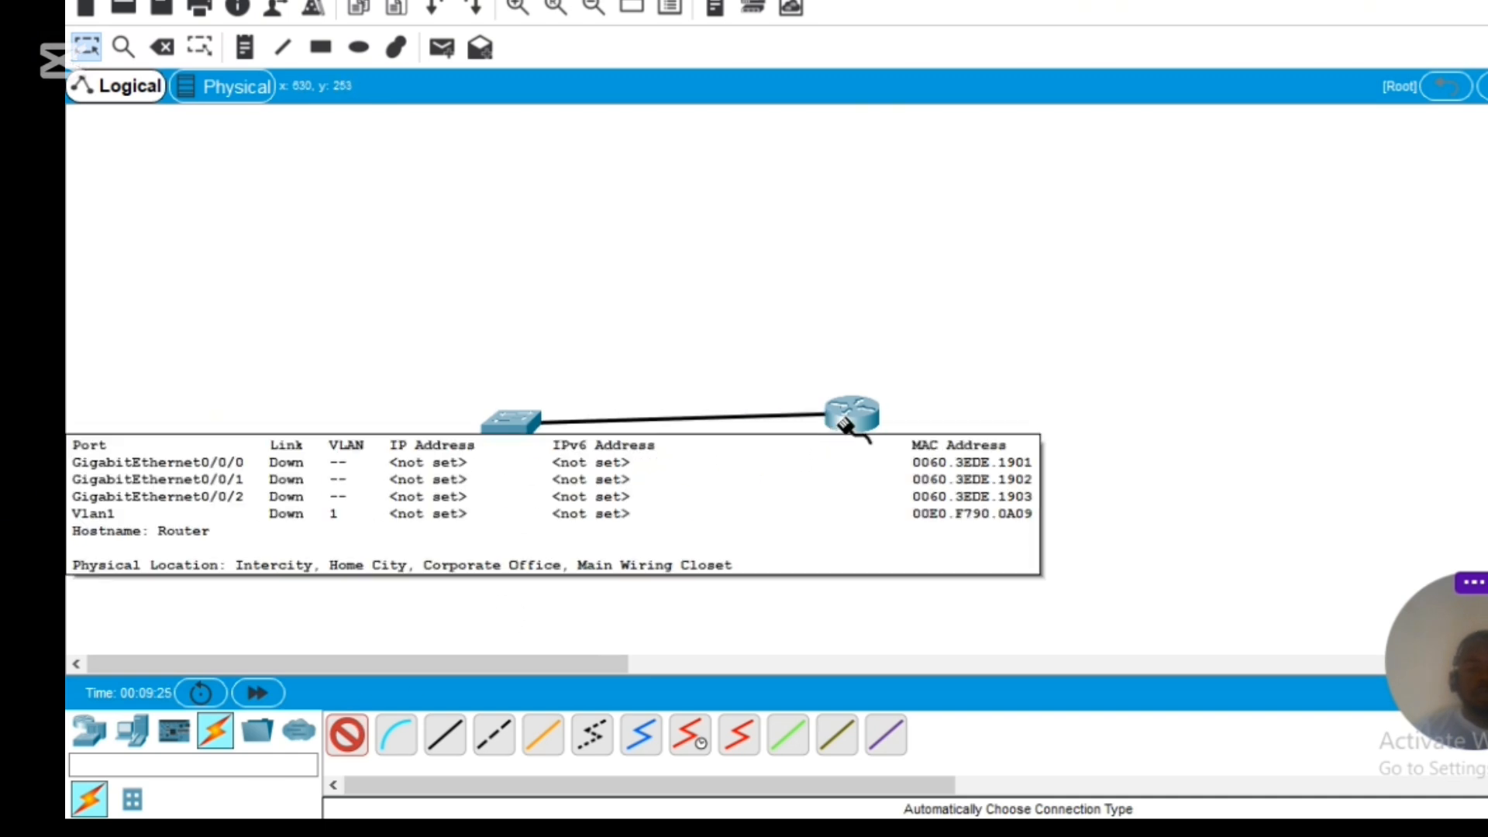
click(845, 424)
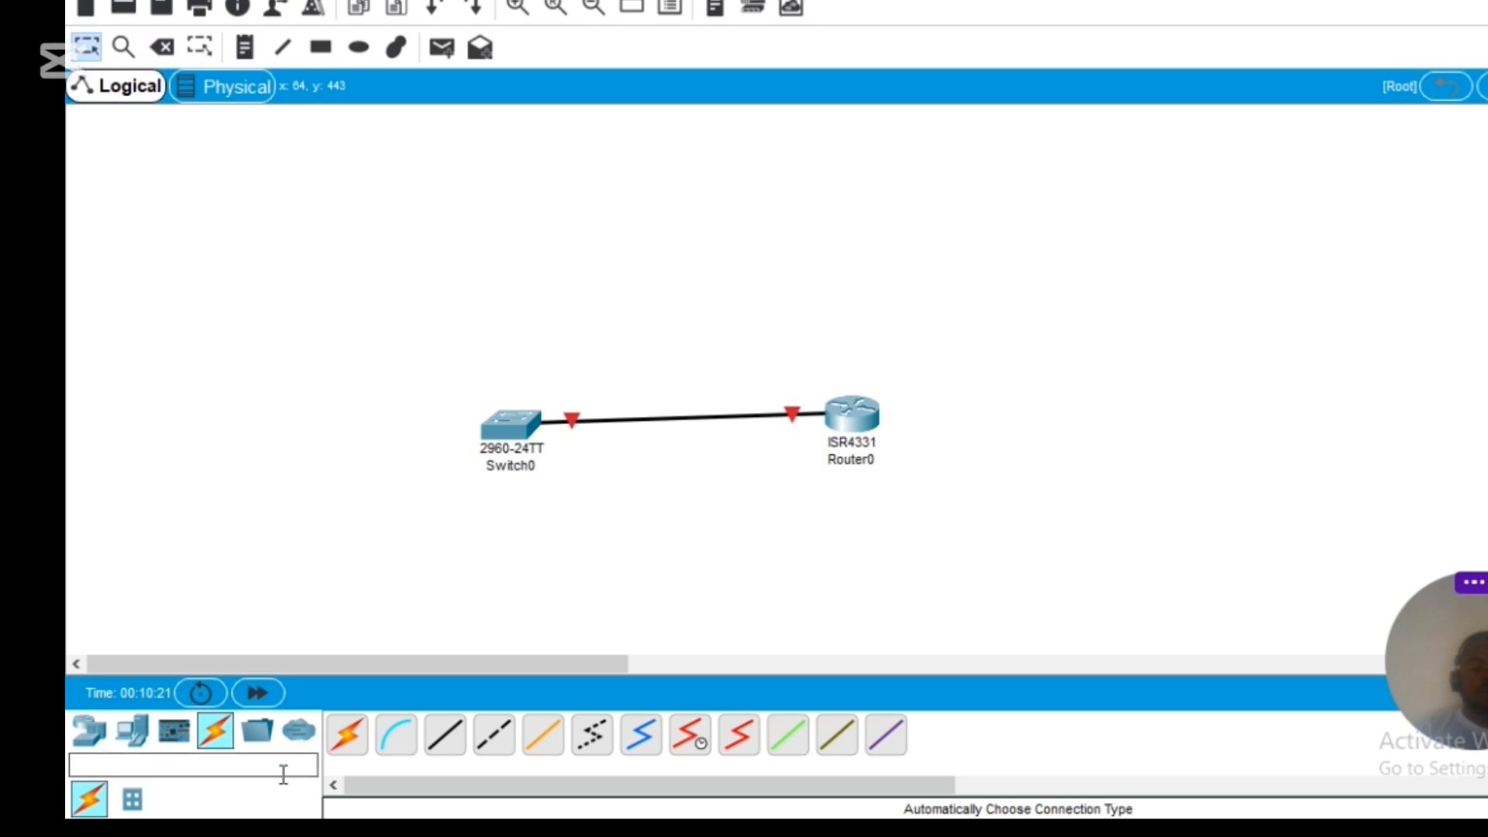
click(259, 741)
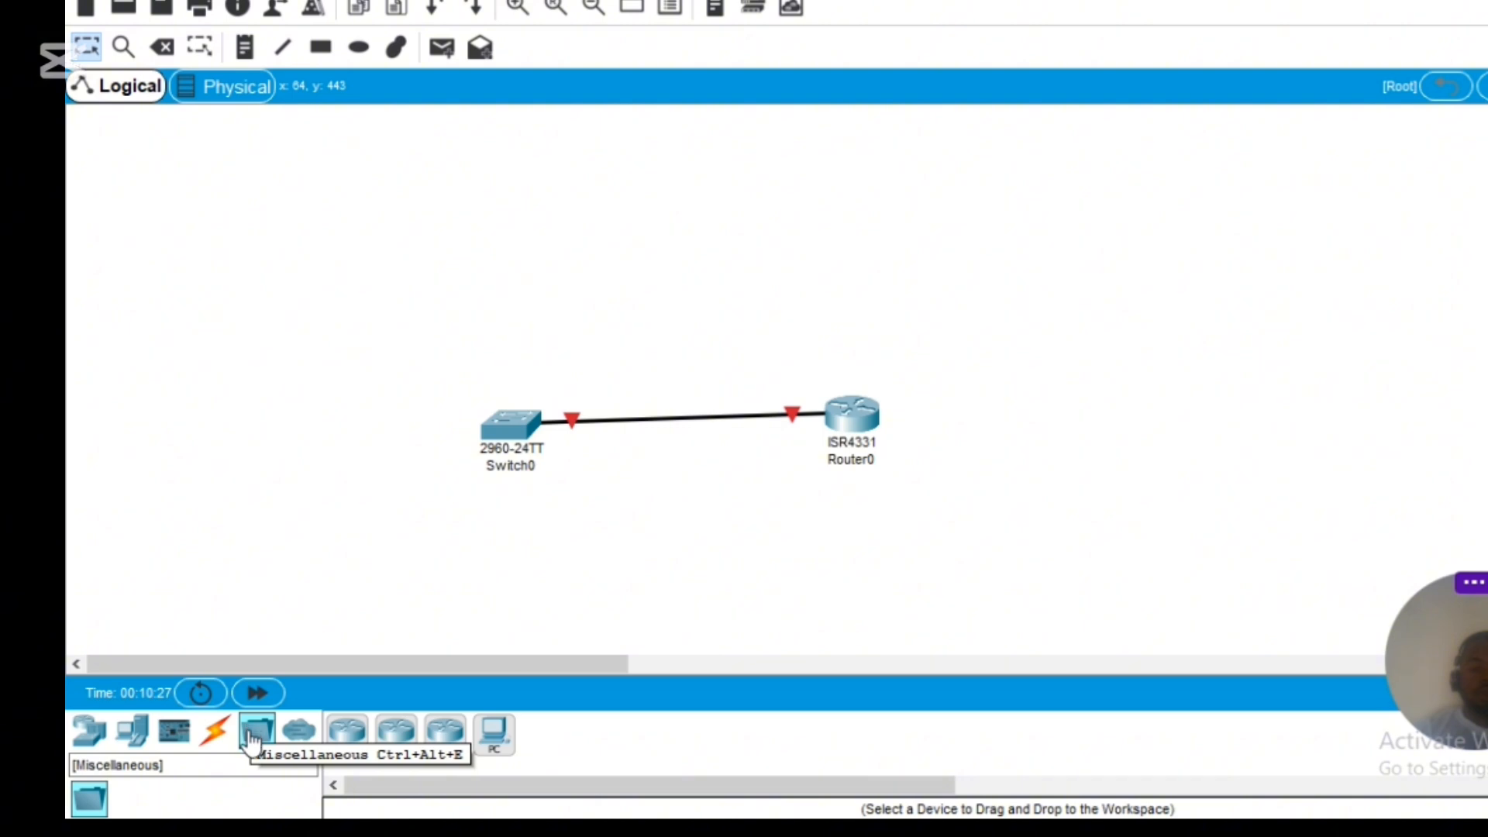
click(300, 732)
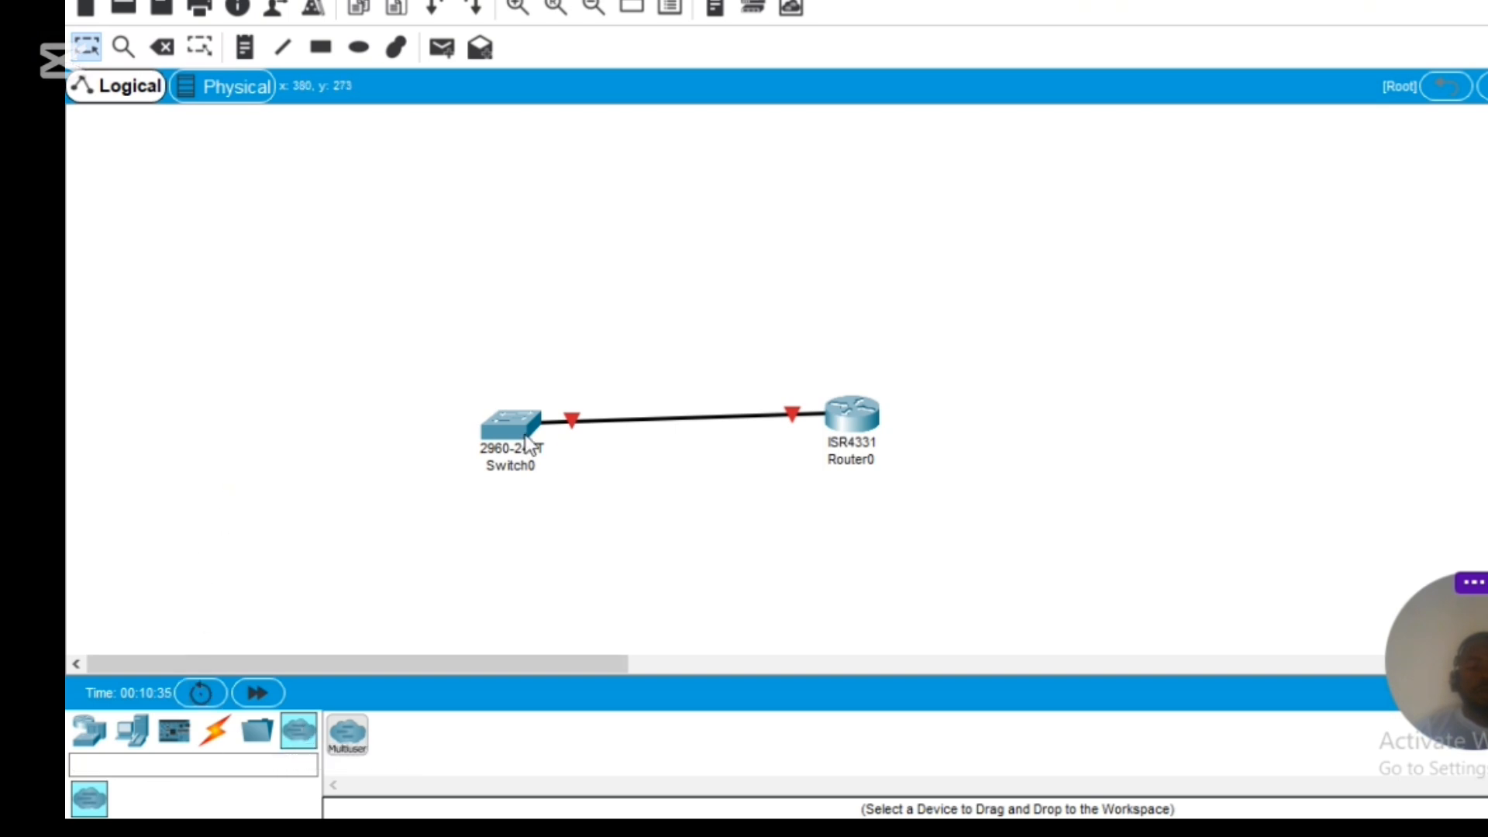
mouse_move(543, 446)
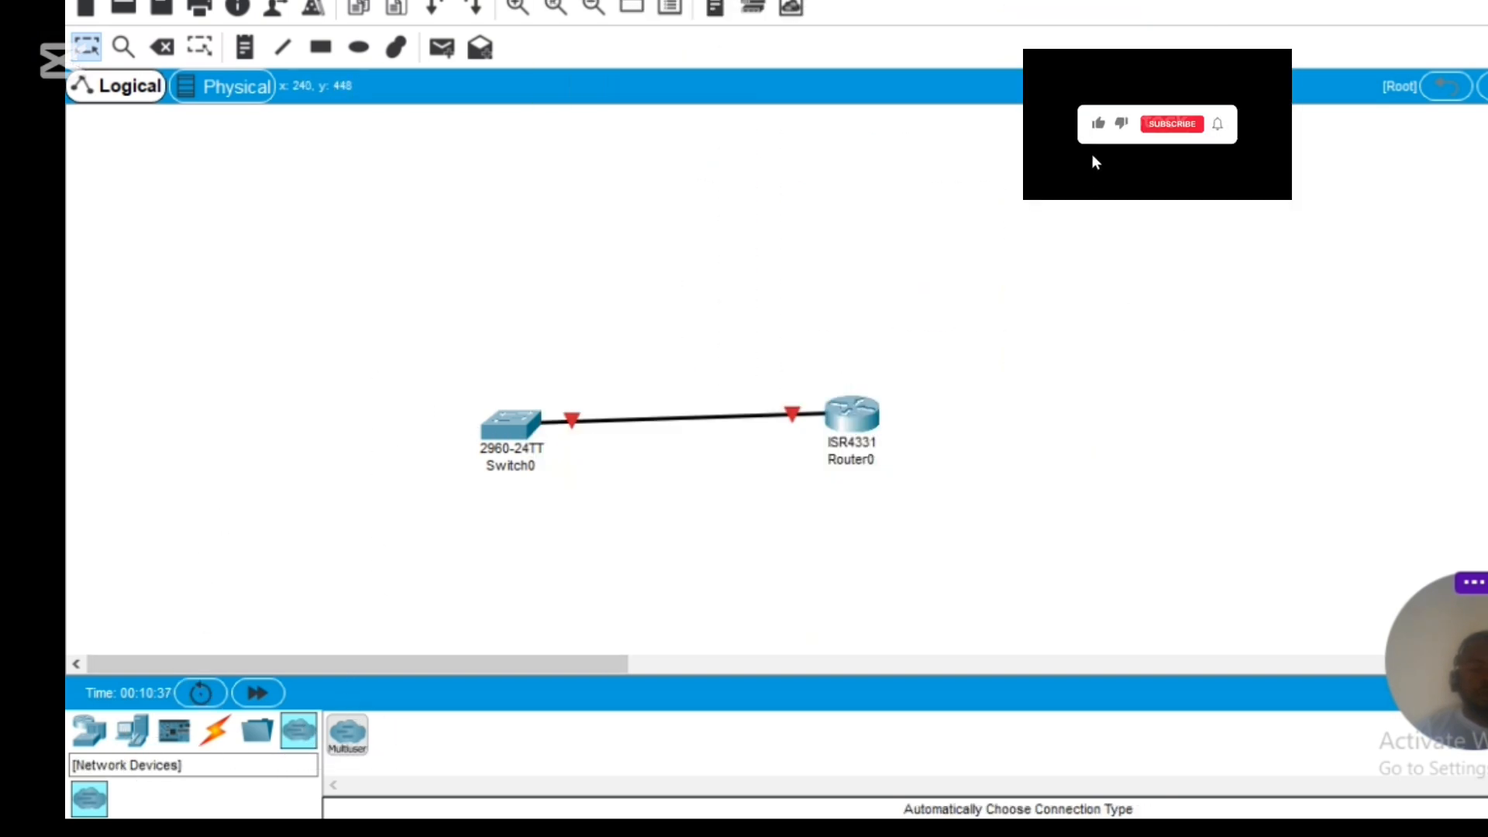
Place a second 4331 router in the workspace, below and to the left of the switch
click(85, 54)
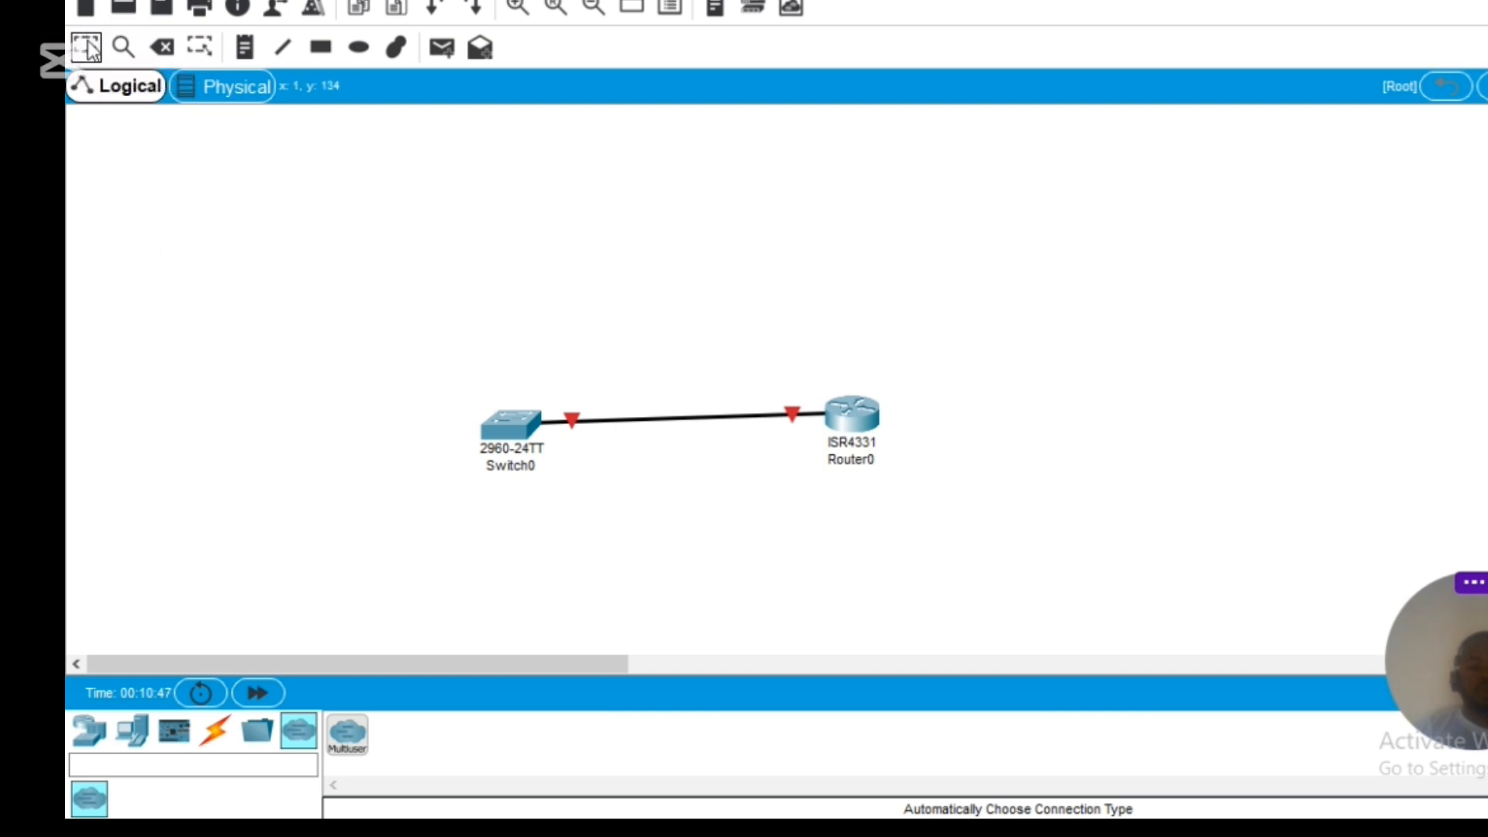
click(91, 736)
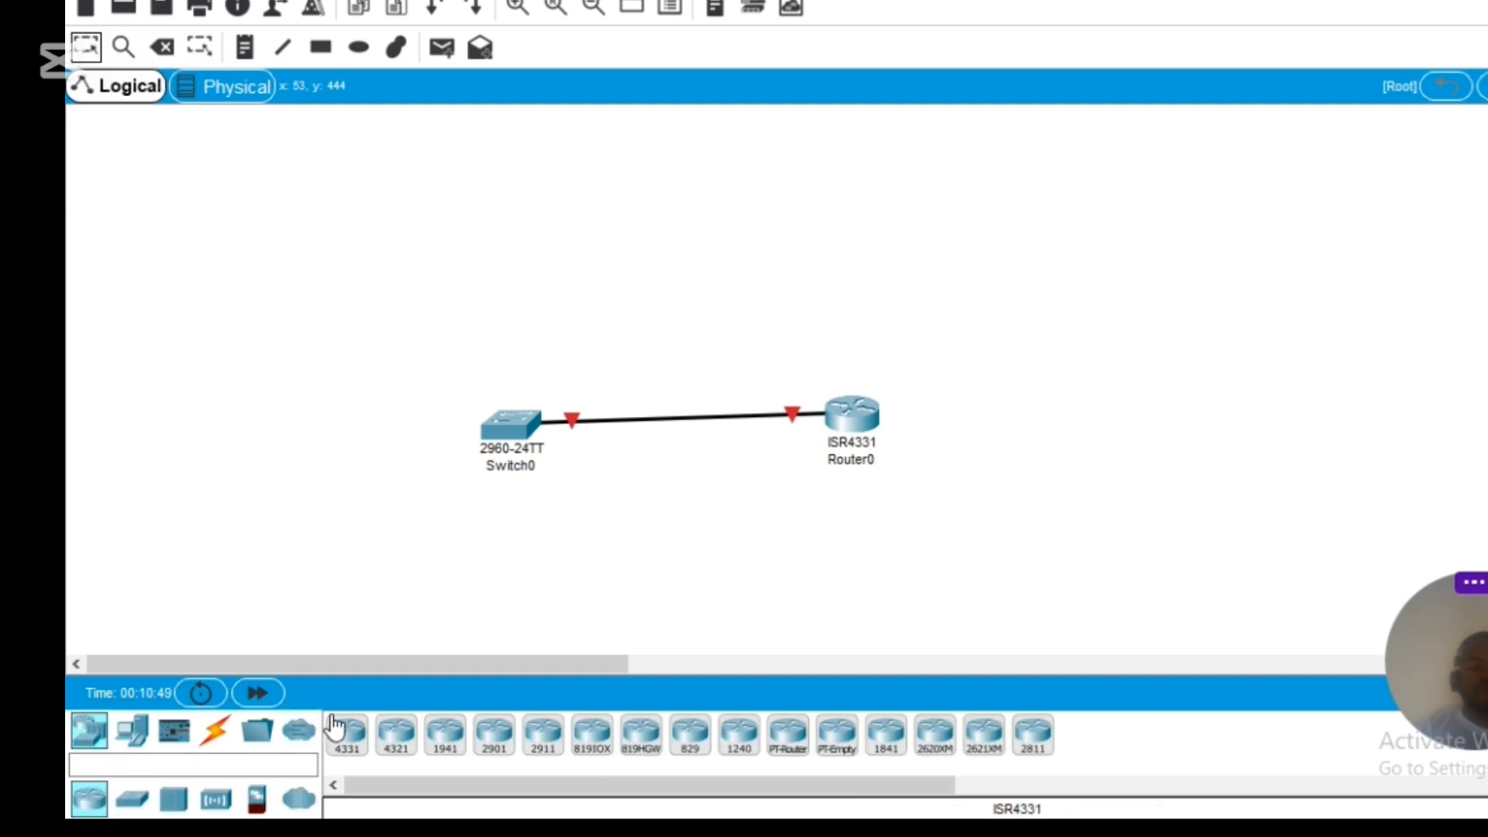
drag(333, 751, 333, 577)
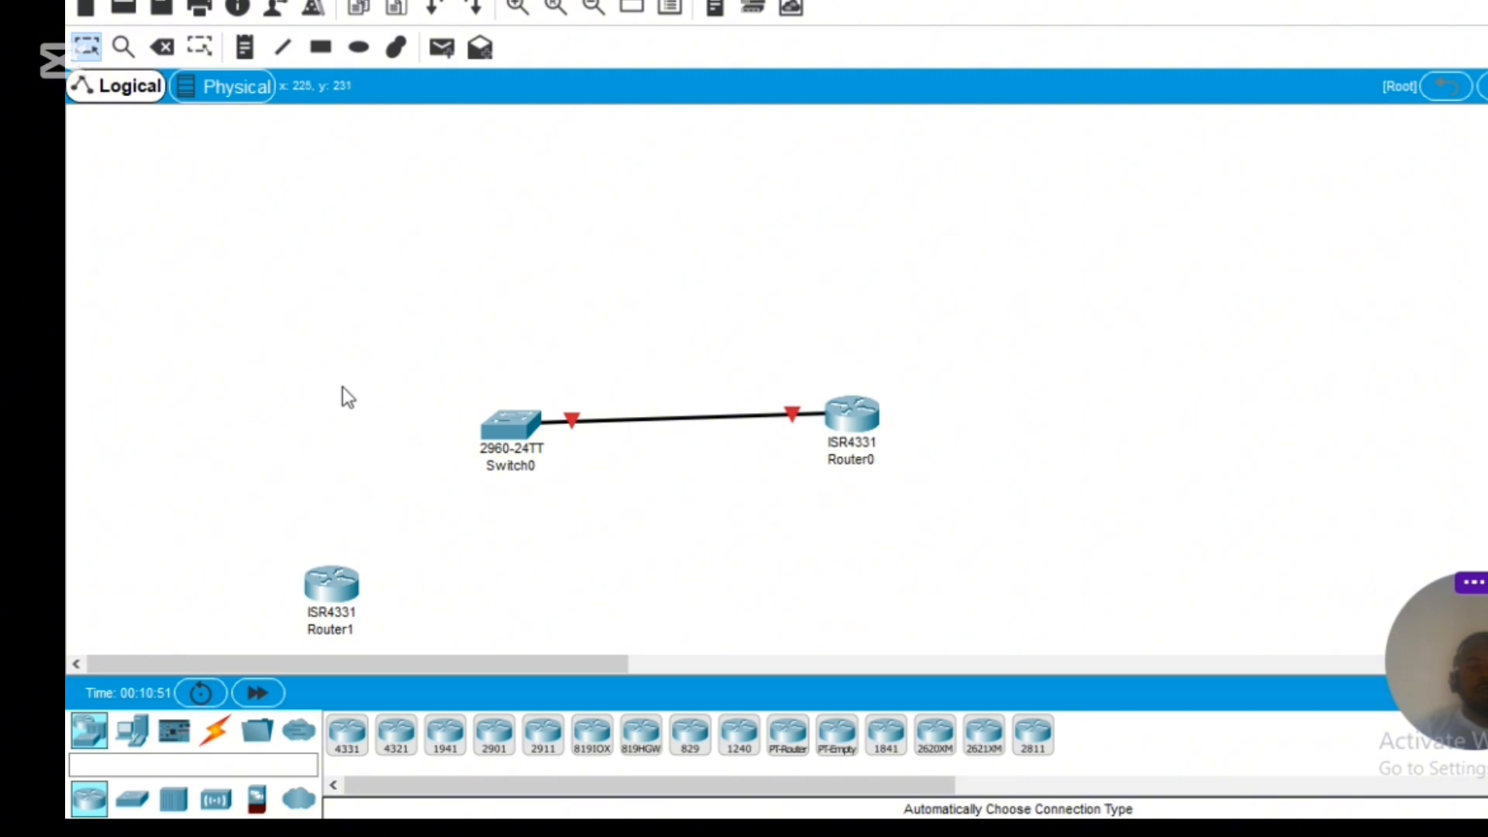
Delete both 4331 routers and the 2960 switch from the workspace
click(159, 49)
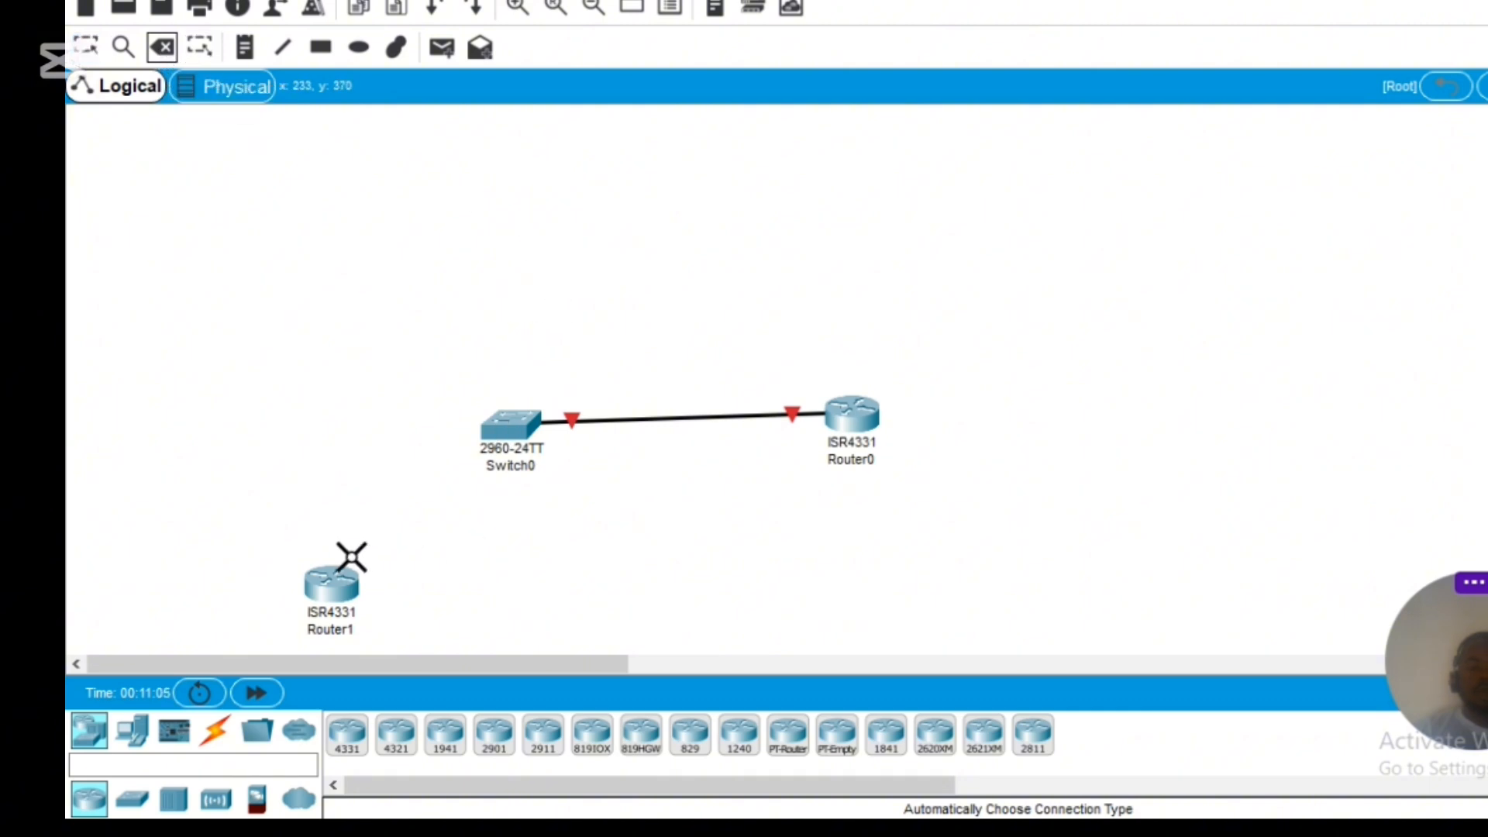
click(331, 585)
click(512, 422)
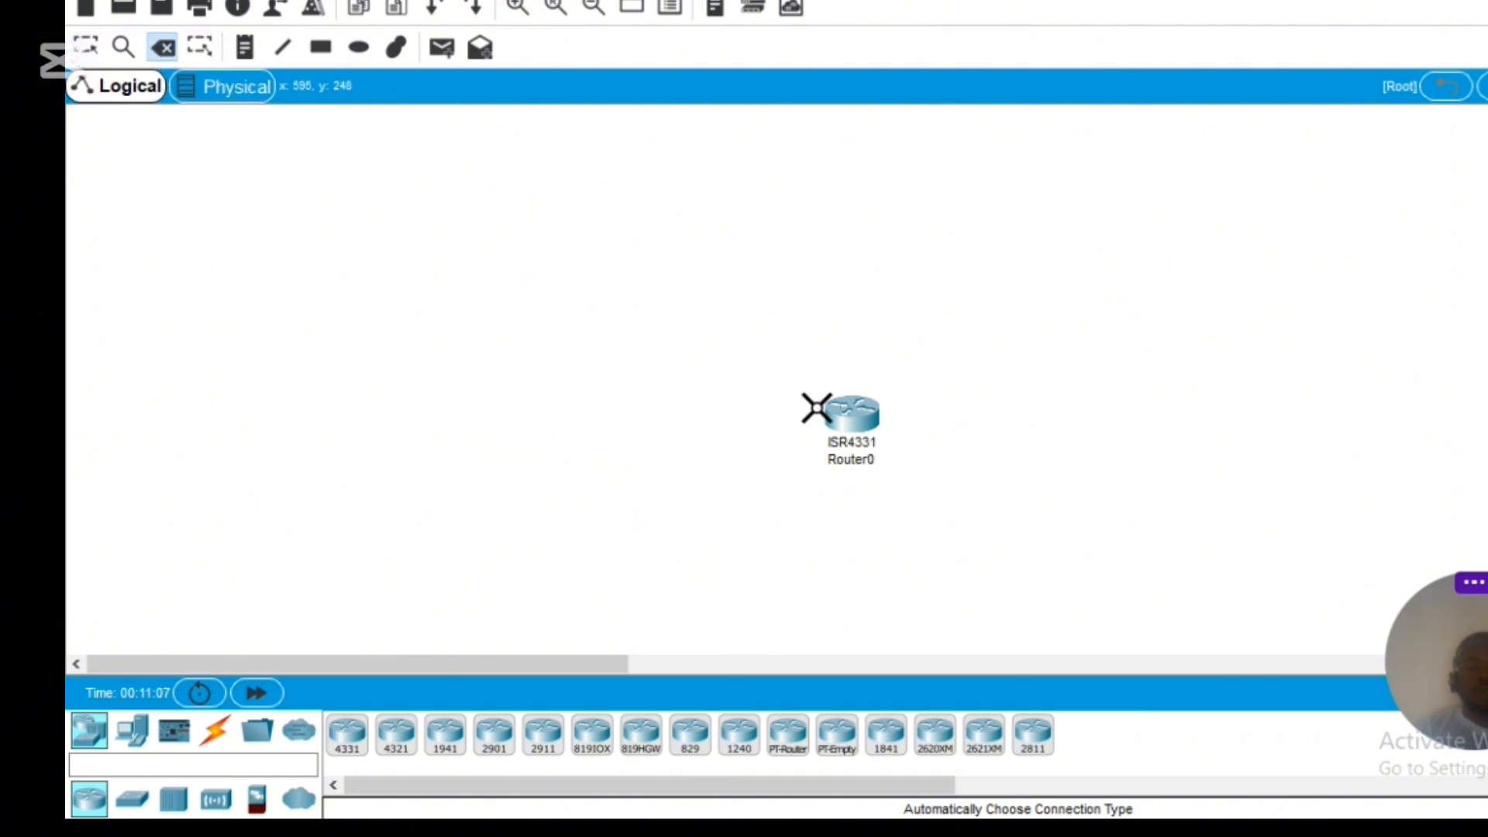
click(851, 414)
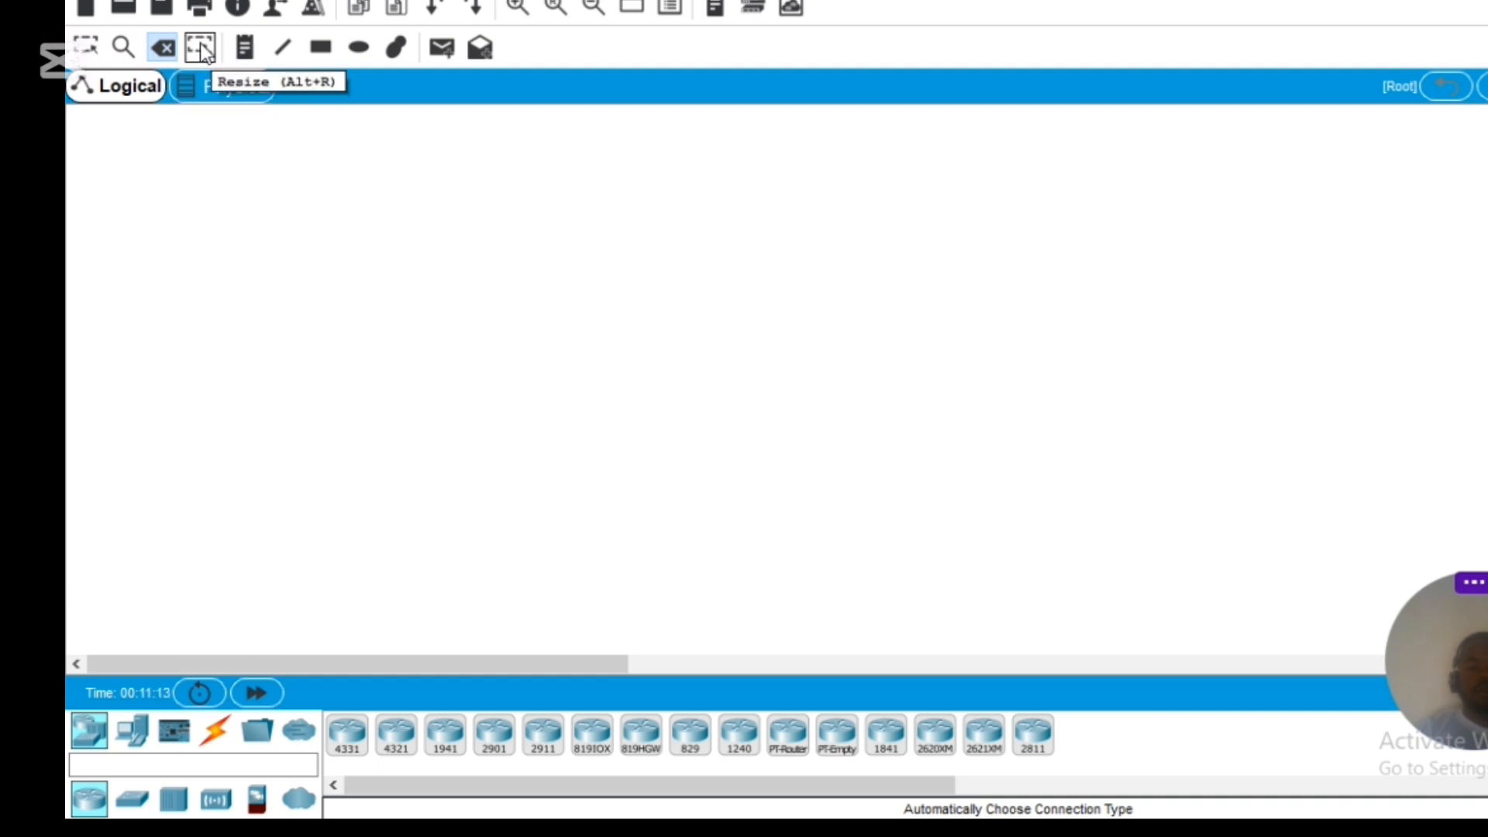
Place a text note reading 192.168.1.1 near the middle of the empty workspace
click(249, 48)
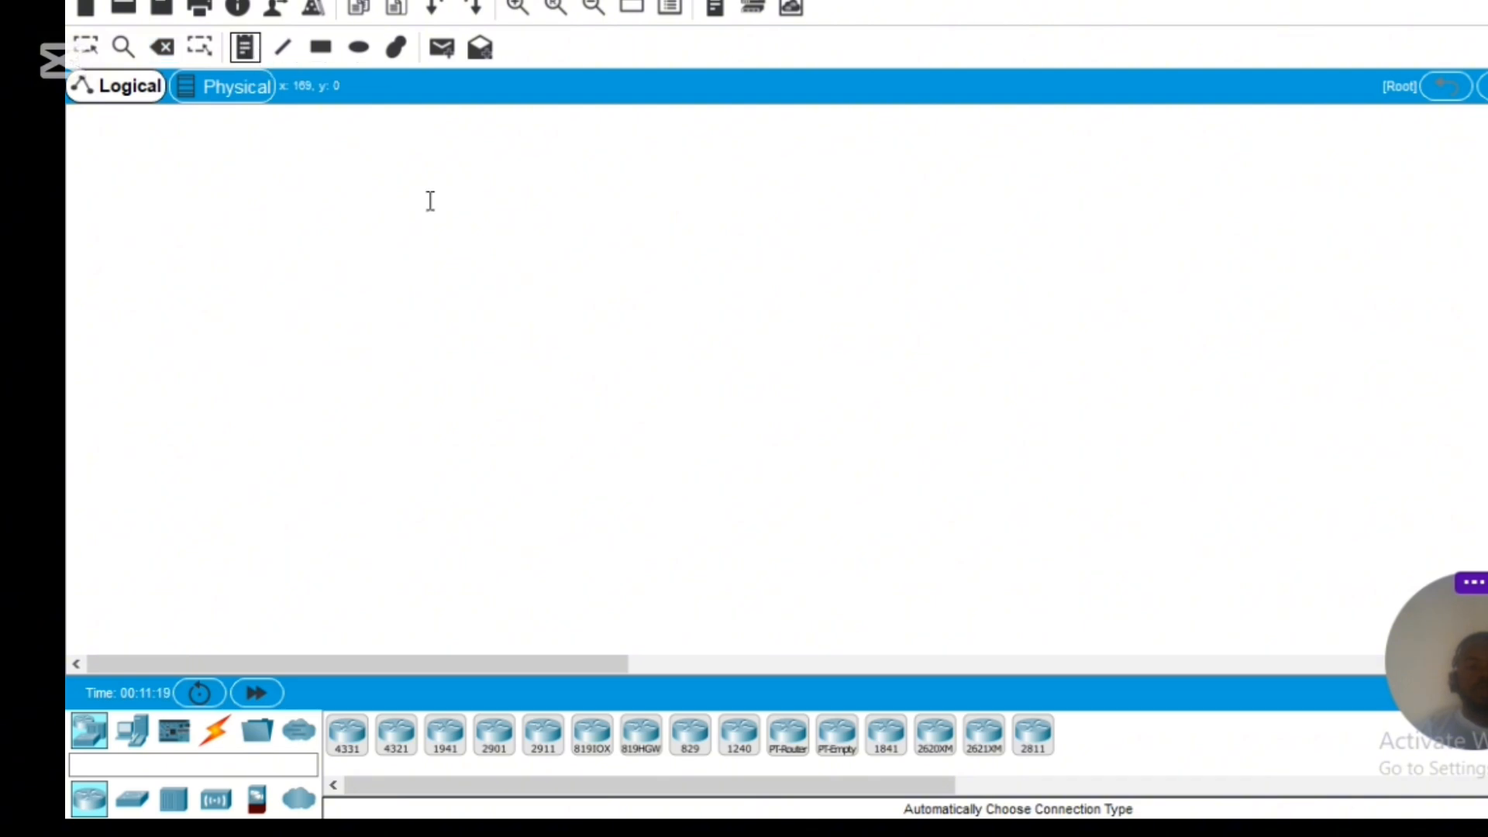
click(606, 324)
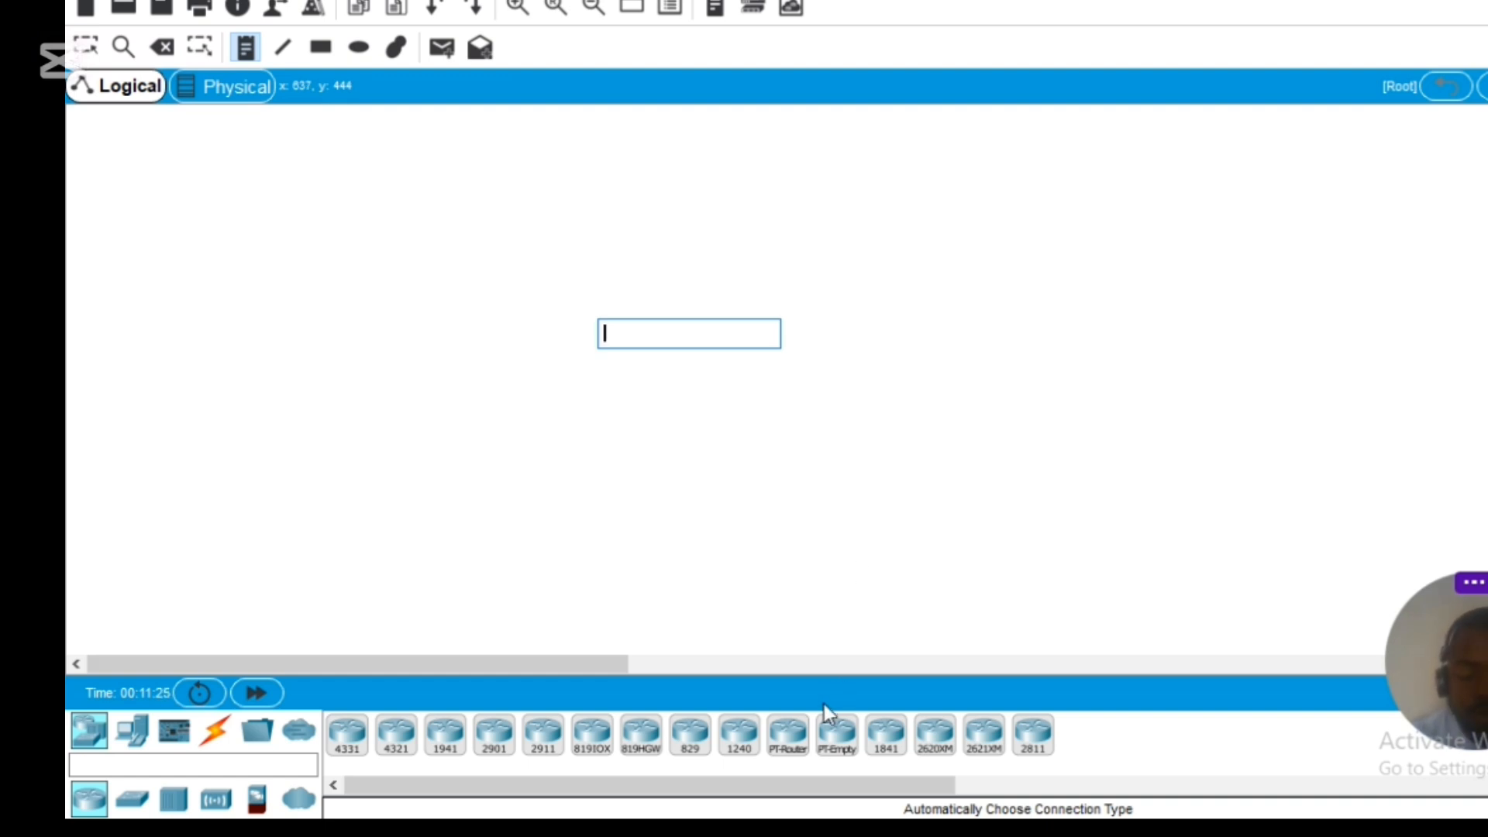
text(192.)
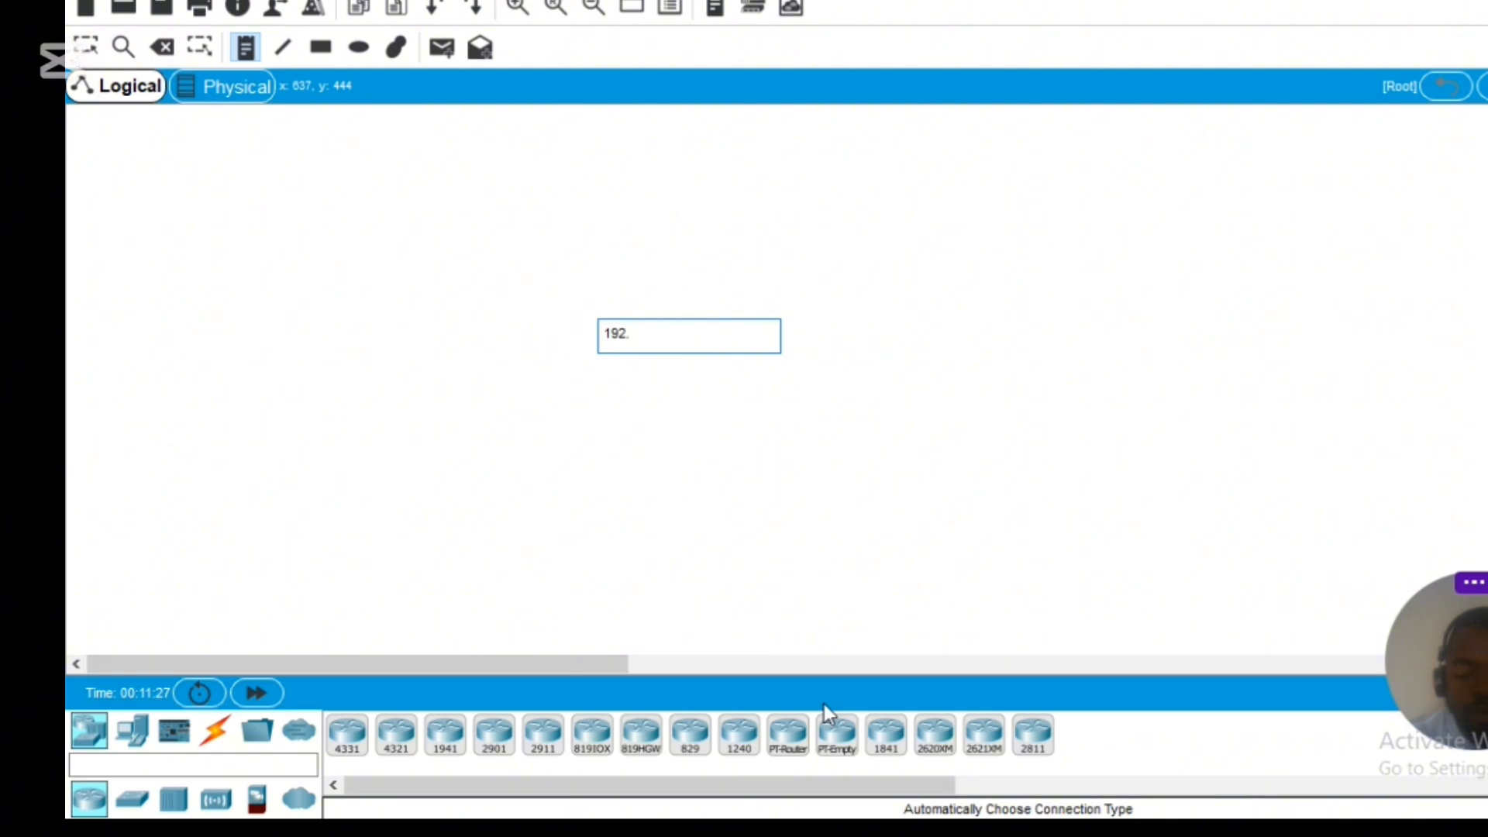
text(168.1.1)
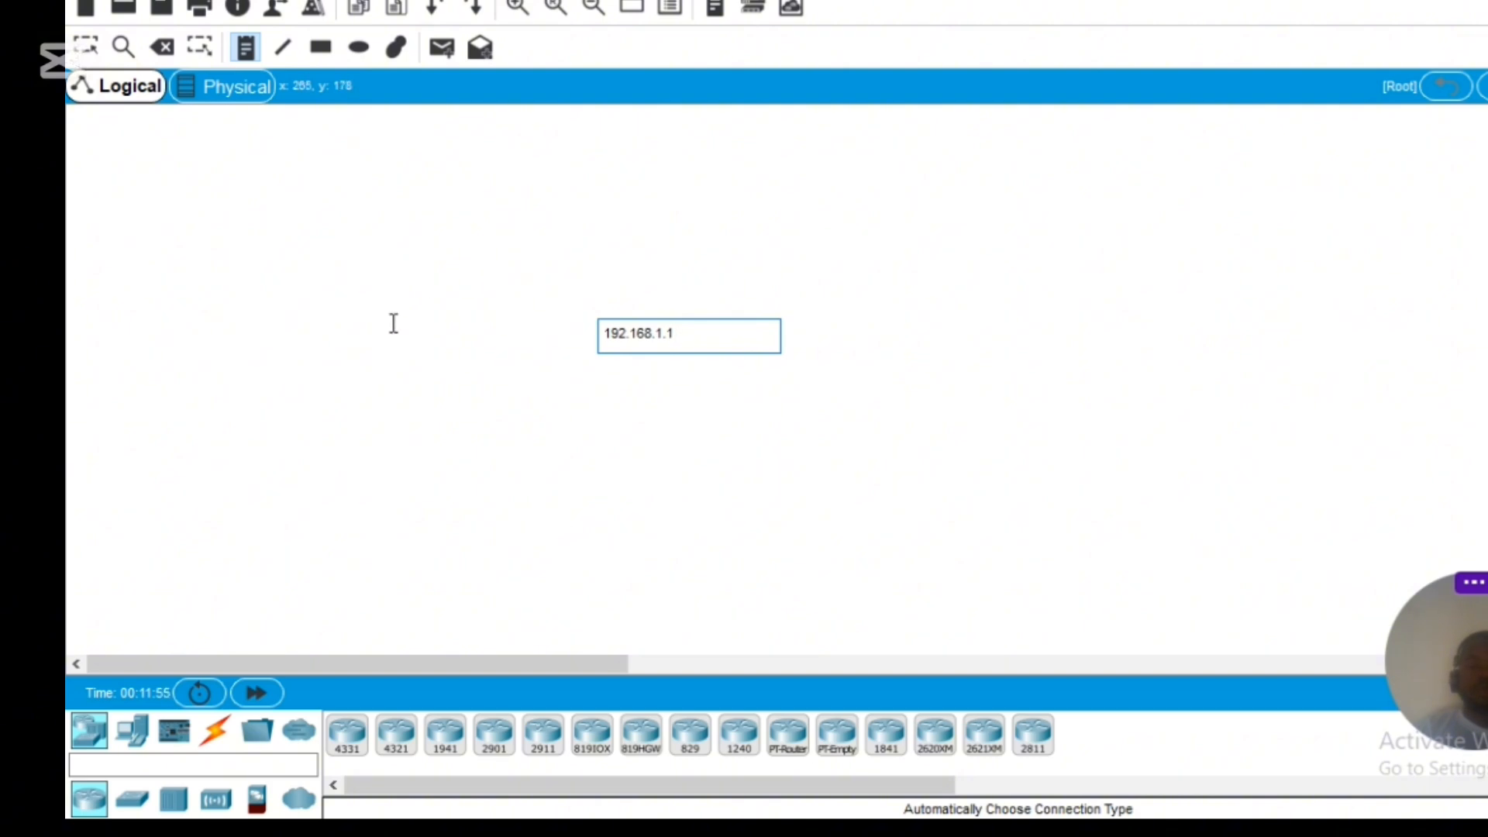
Draw a wide black-outlined rectangle around the 192.168.1.1 note, filled with light green #b7ff7b
click(328, 48)
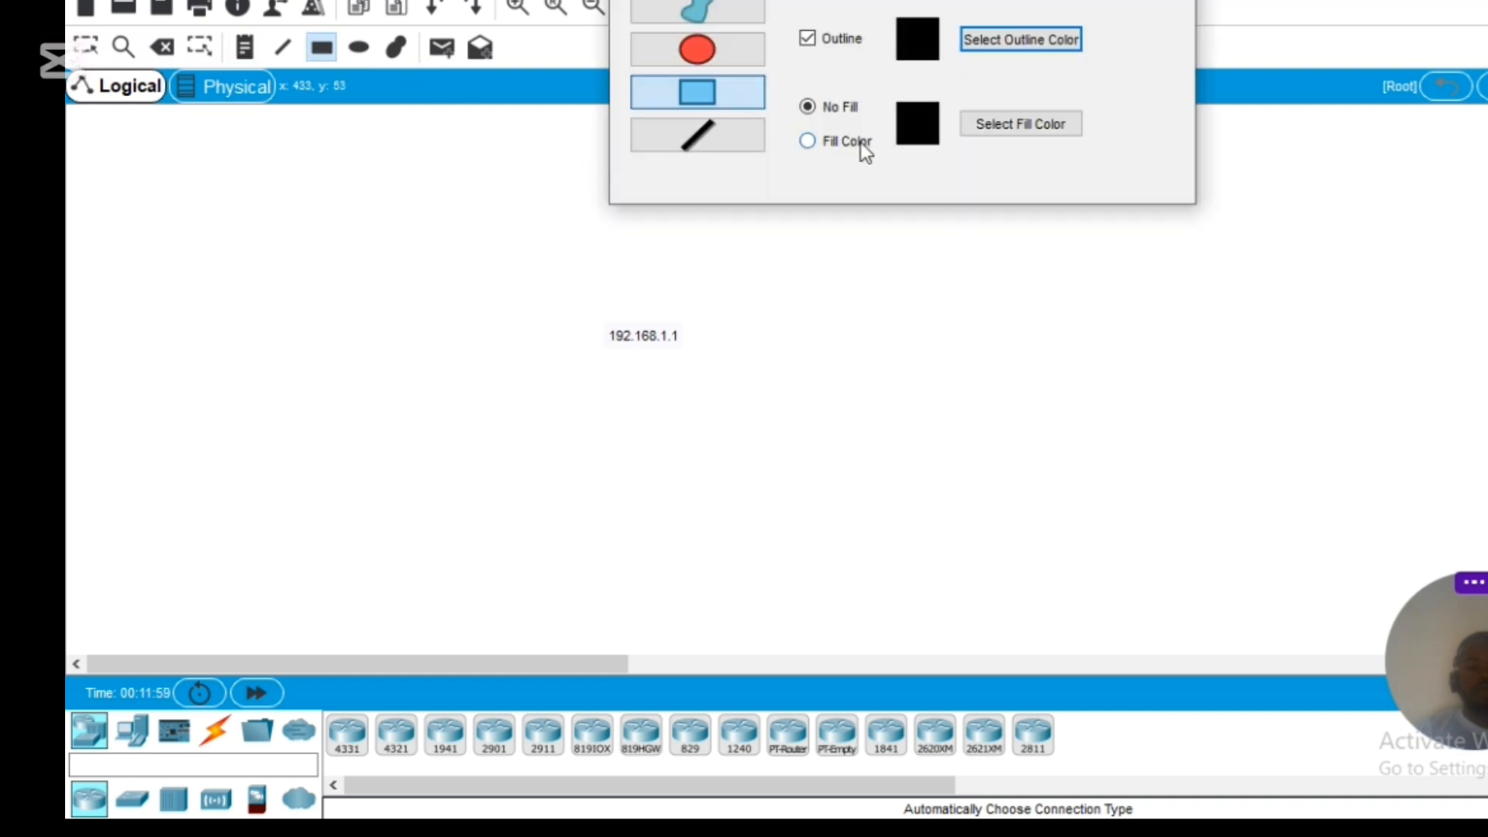
click(808, 141)
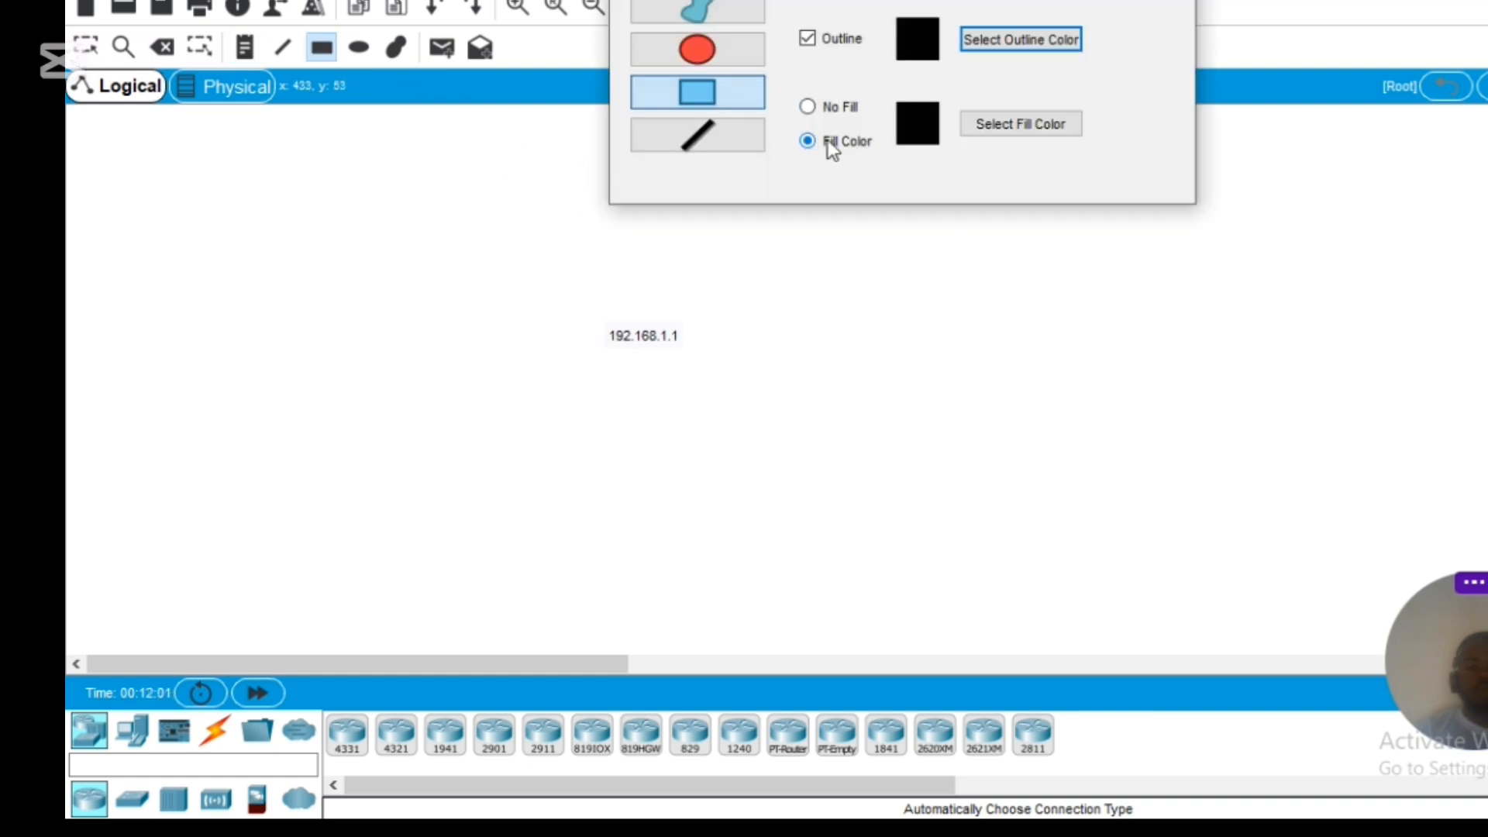
click(985, 125)
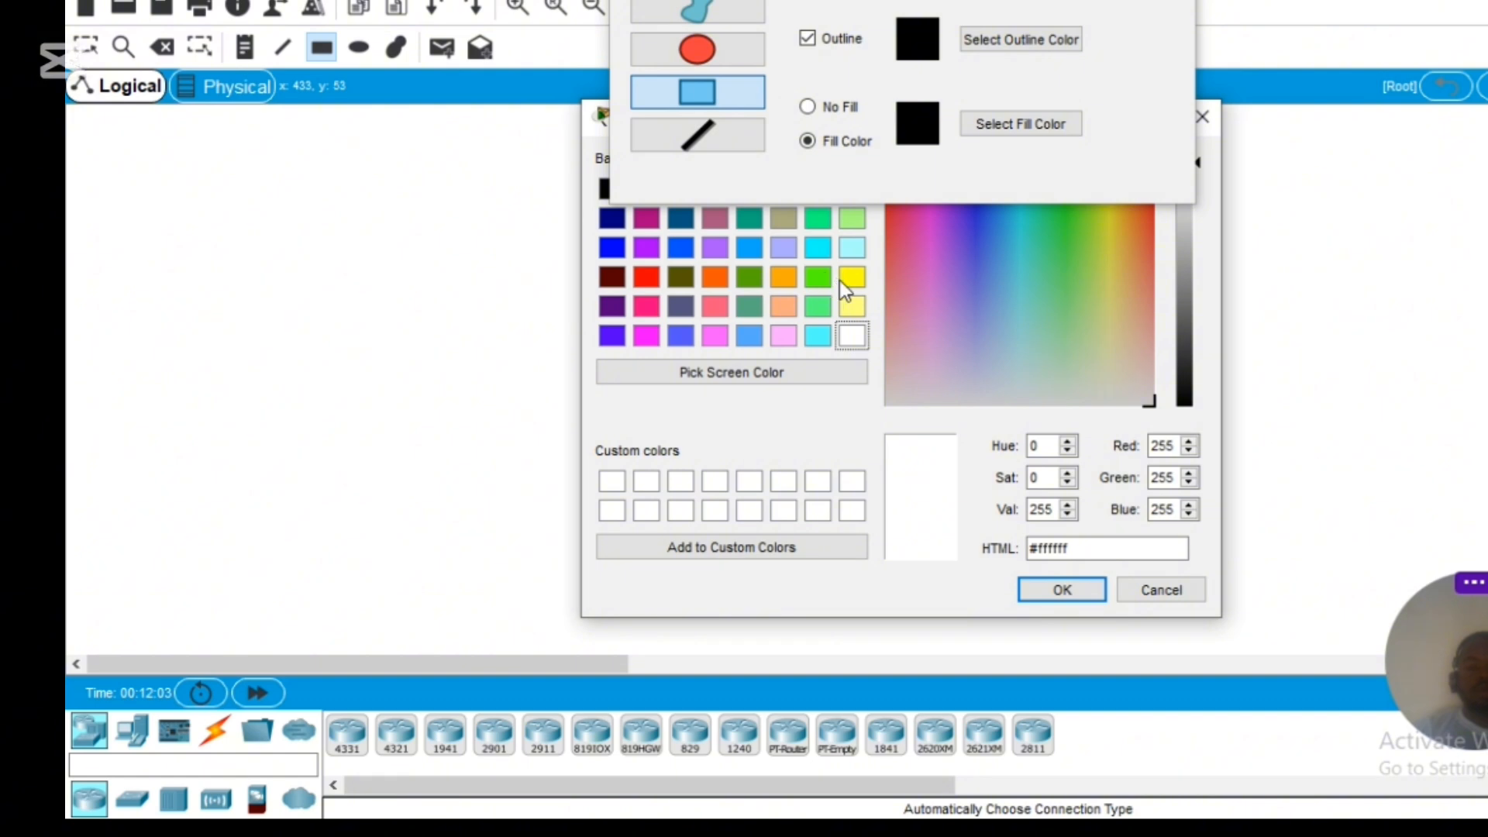
click(847, 287)
click(1085, 280)
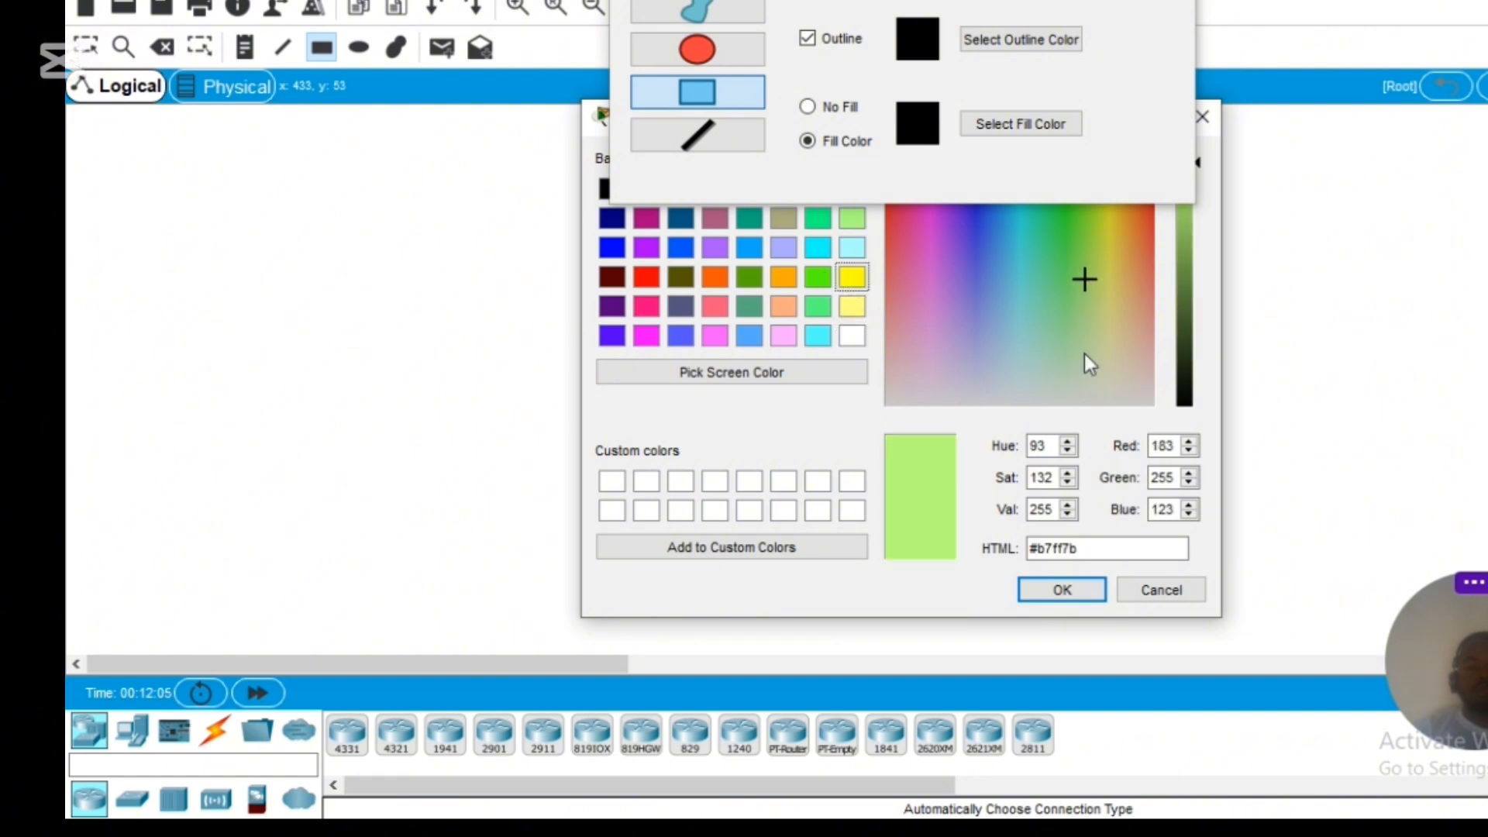
click(1060, 590)
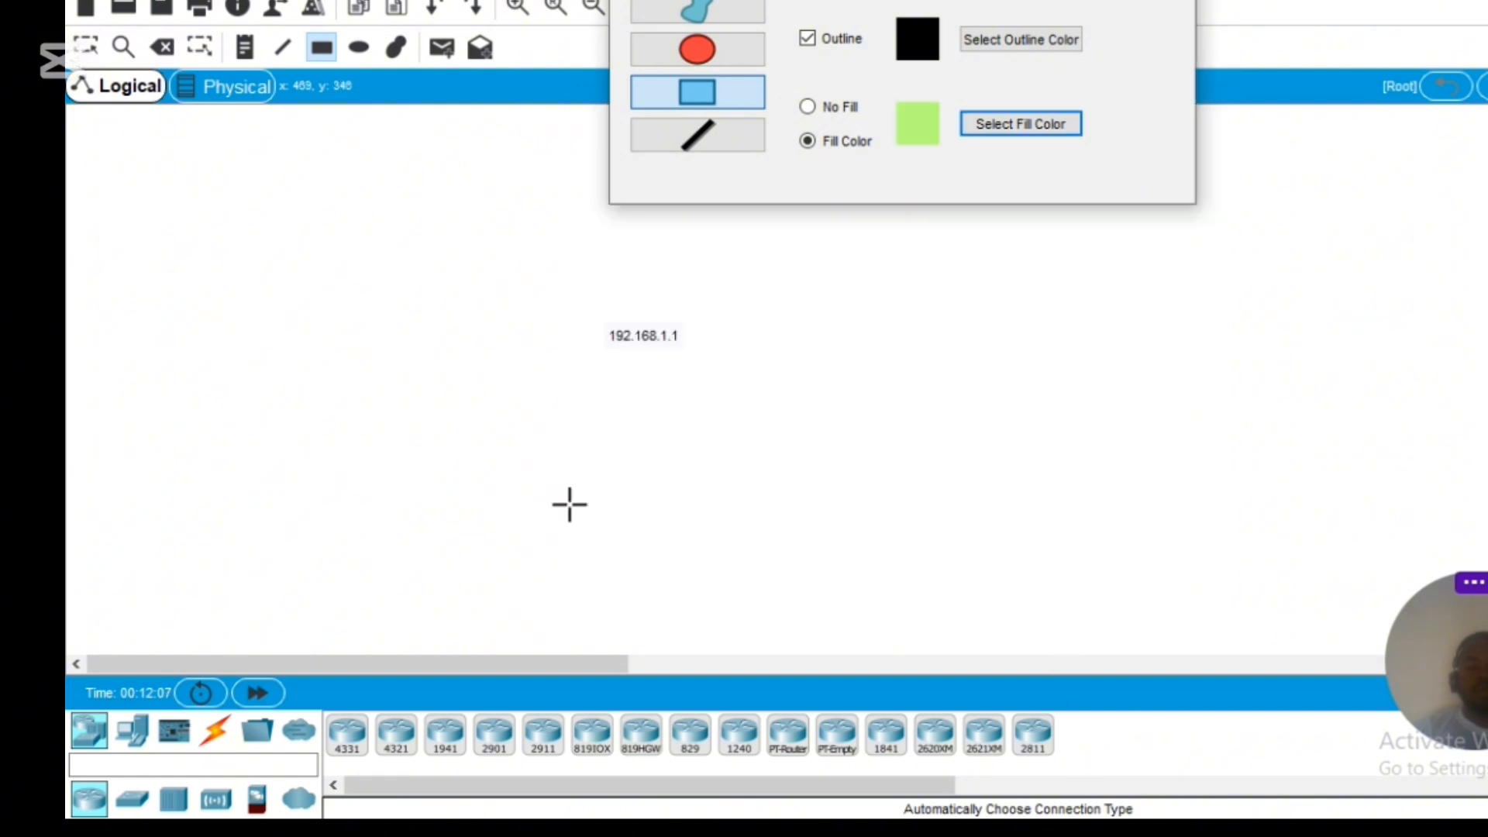
drag(265, 275, 1010, 556)
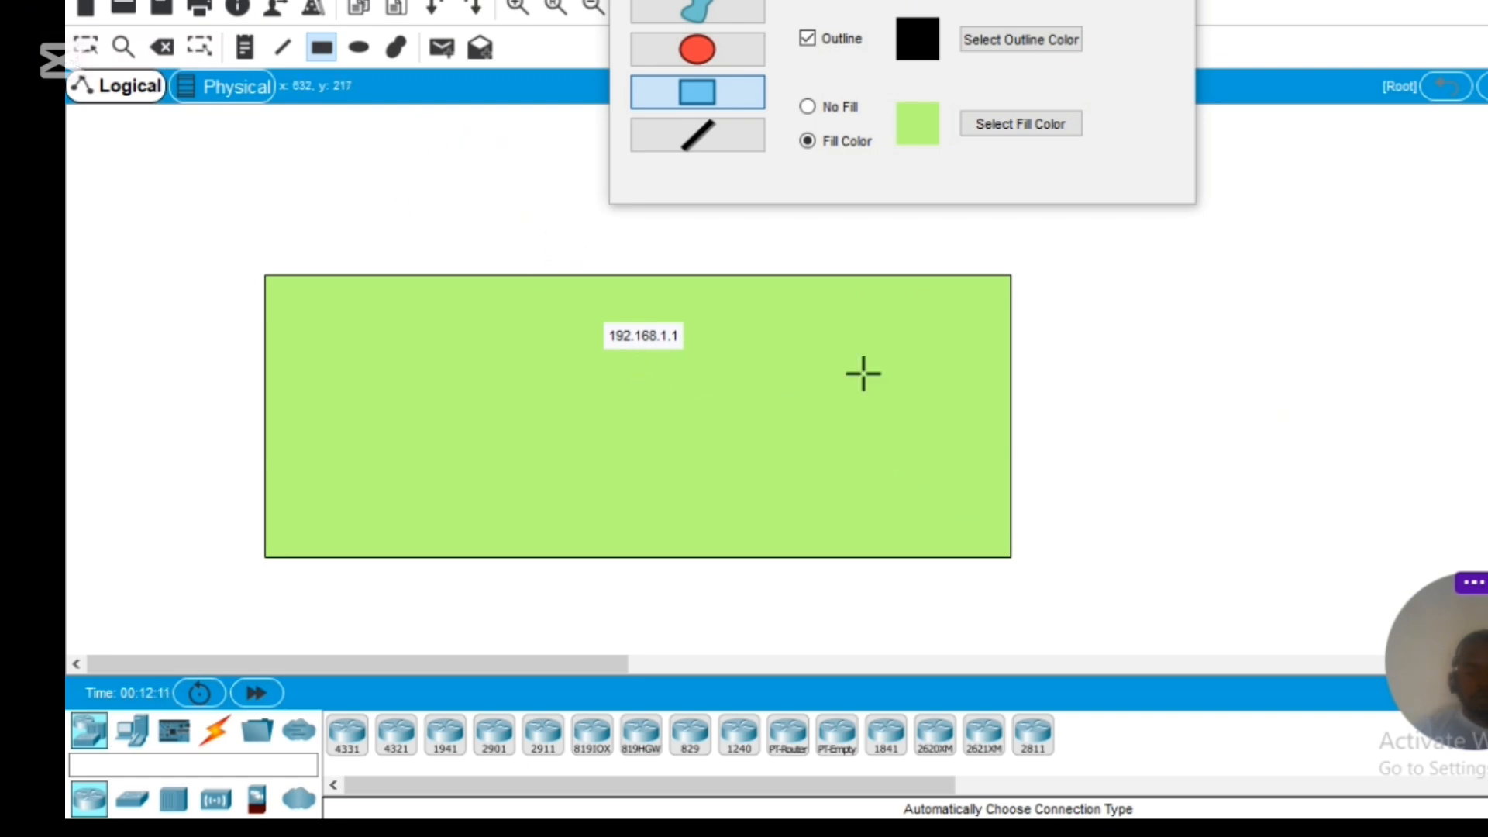
Draw a yellow-filled ellipse overlapping an unfilled one beside the green rectangle, and close the shape palette
click(399, 57)
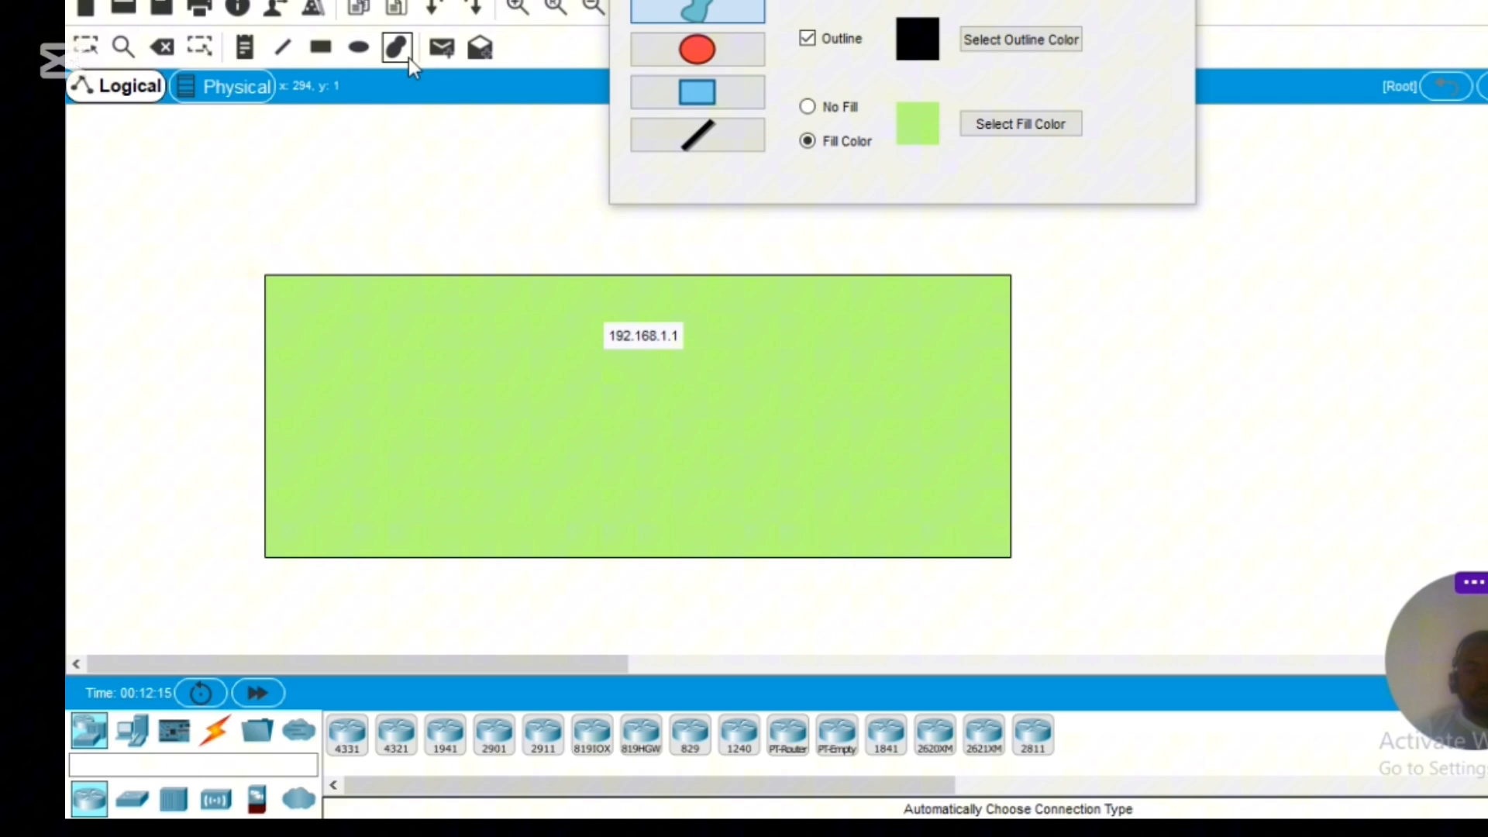
click(689, 50)
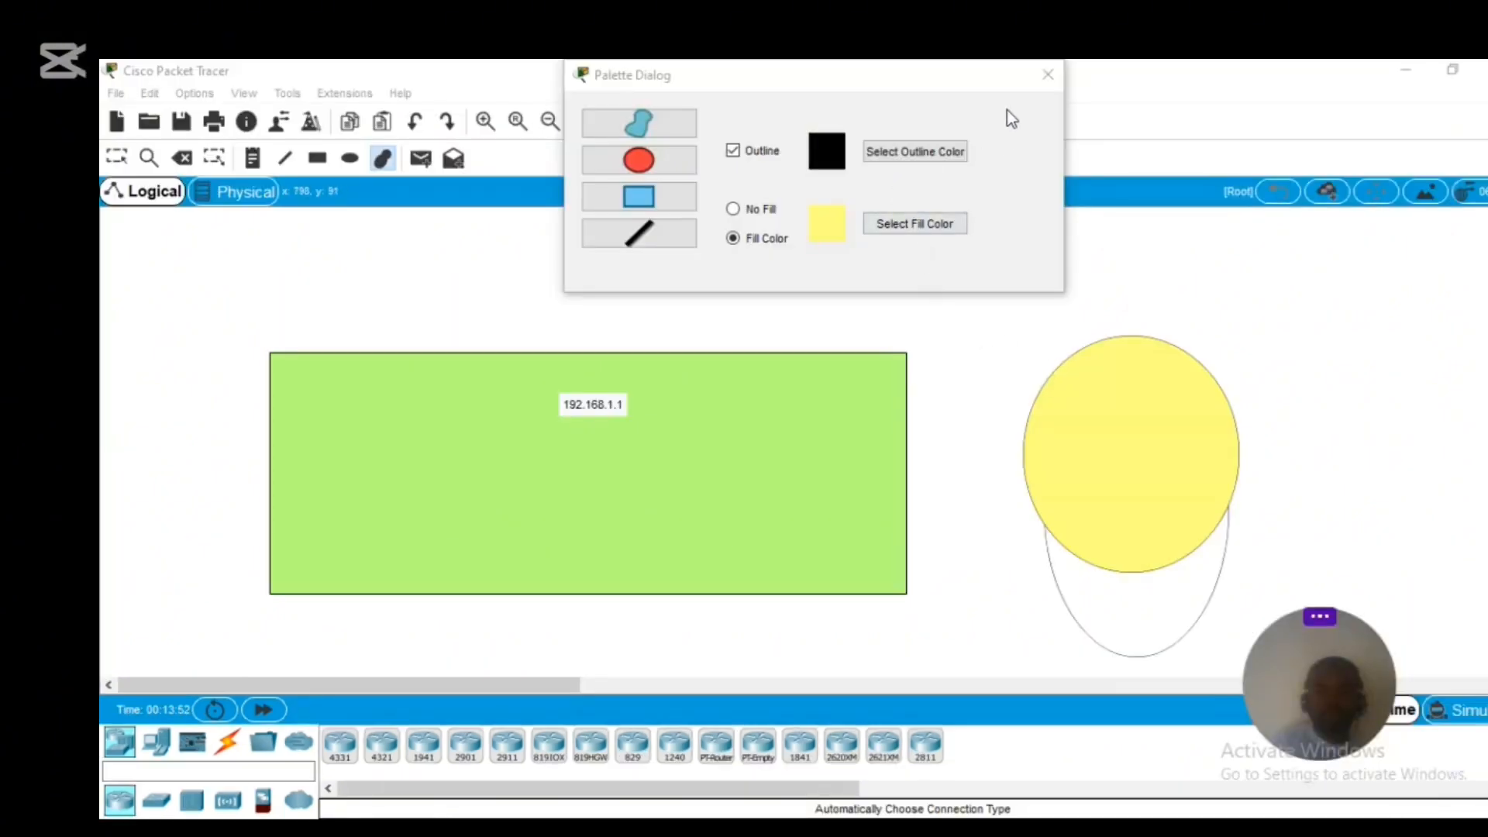
click(1050, 81)
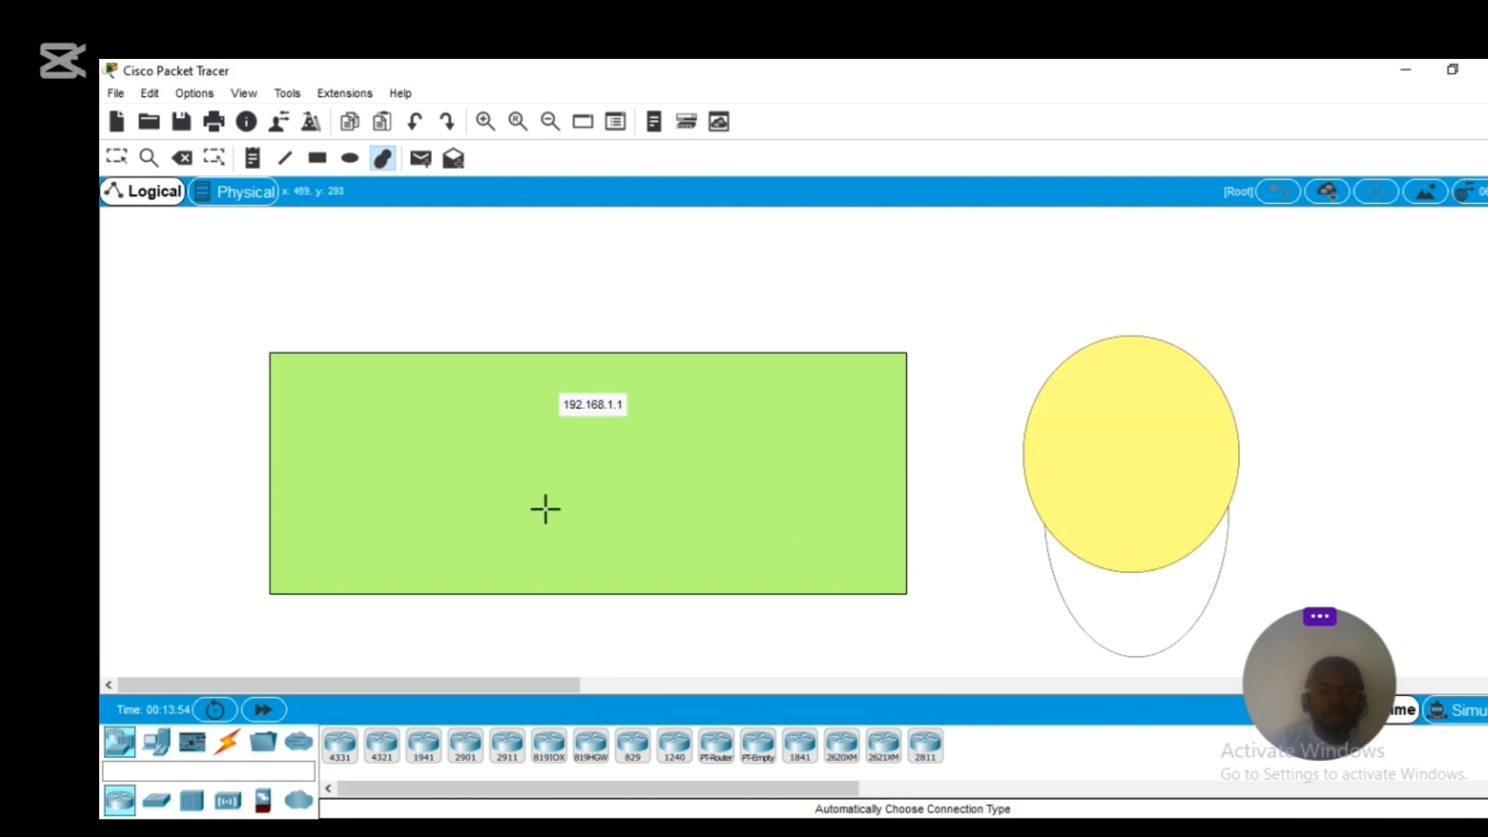
Delete the green rectangle behind the 192.168.1.1 note
click(215, 158)
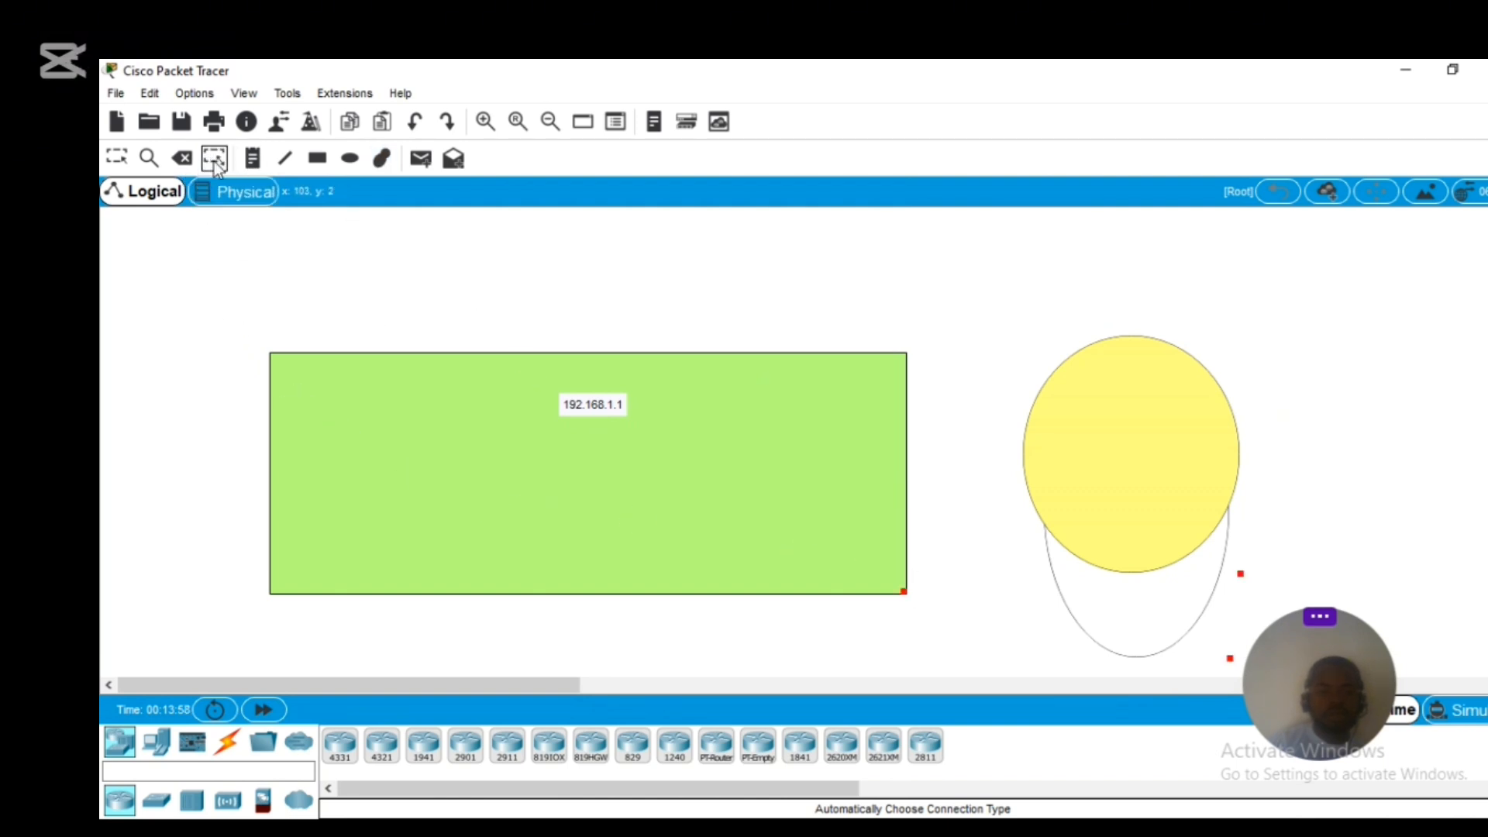
click(185, 161)
click(562, 365)
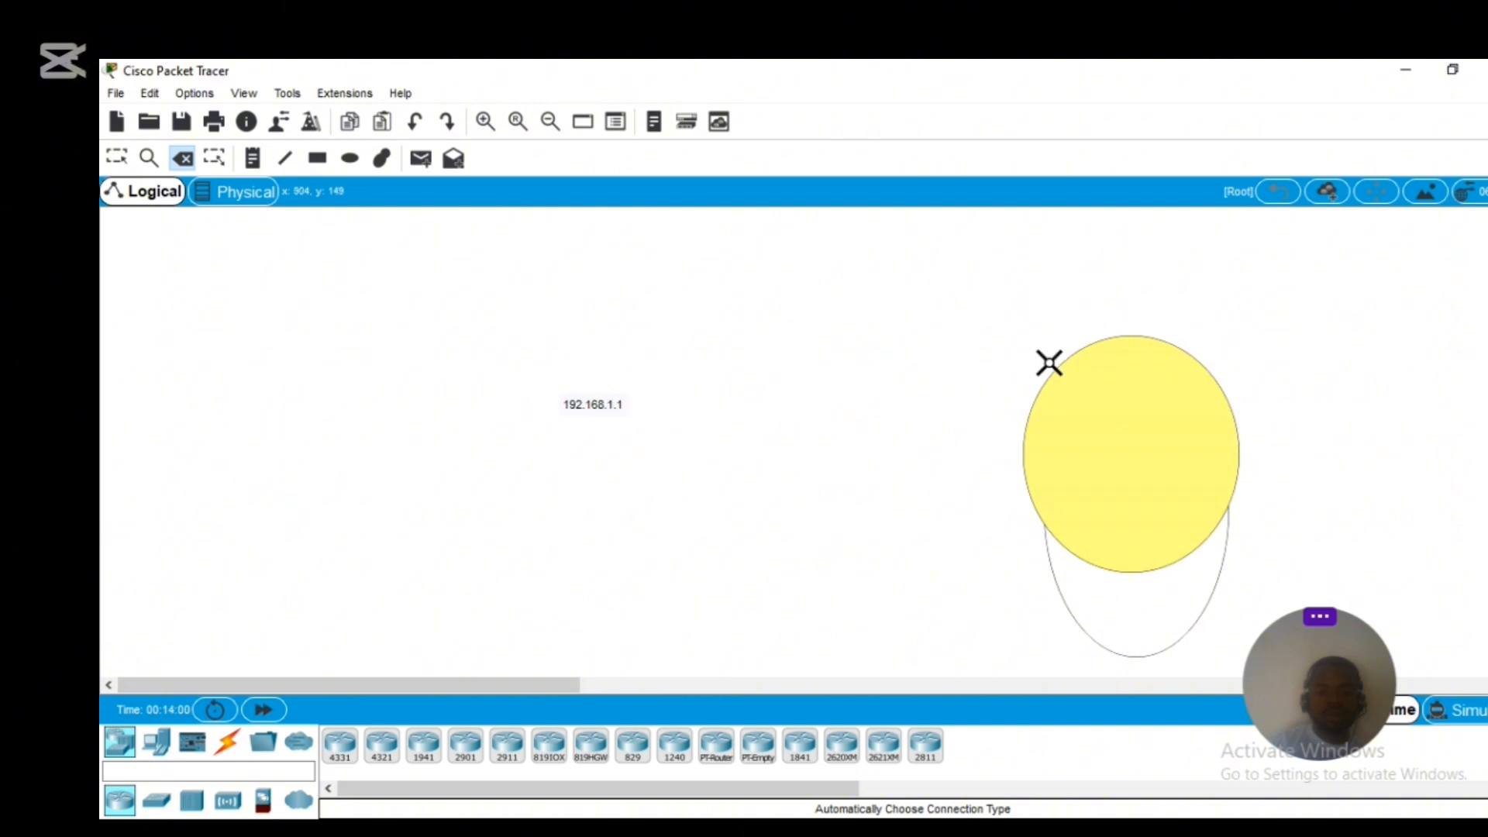
Delete both ellipses and the 192.168.1.1 note, and start opening another network file but dismiss the save prompt
click(1056, 388)
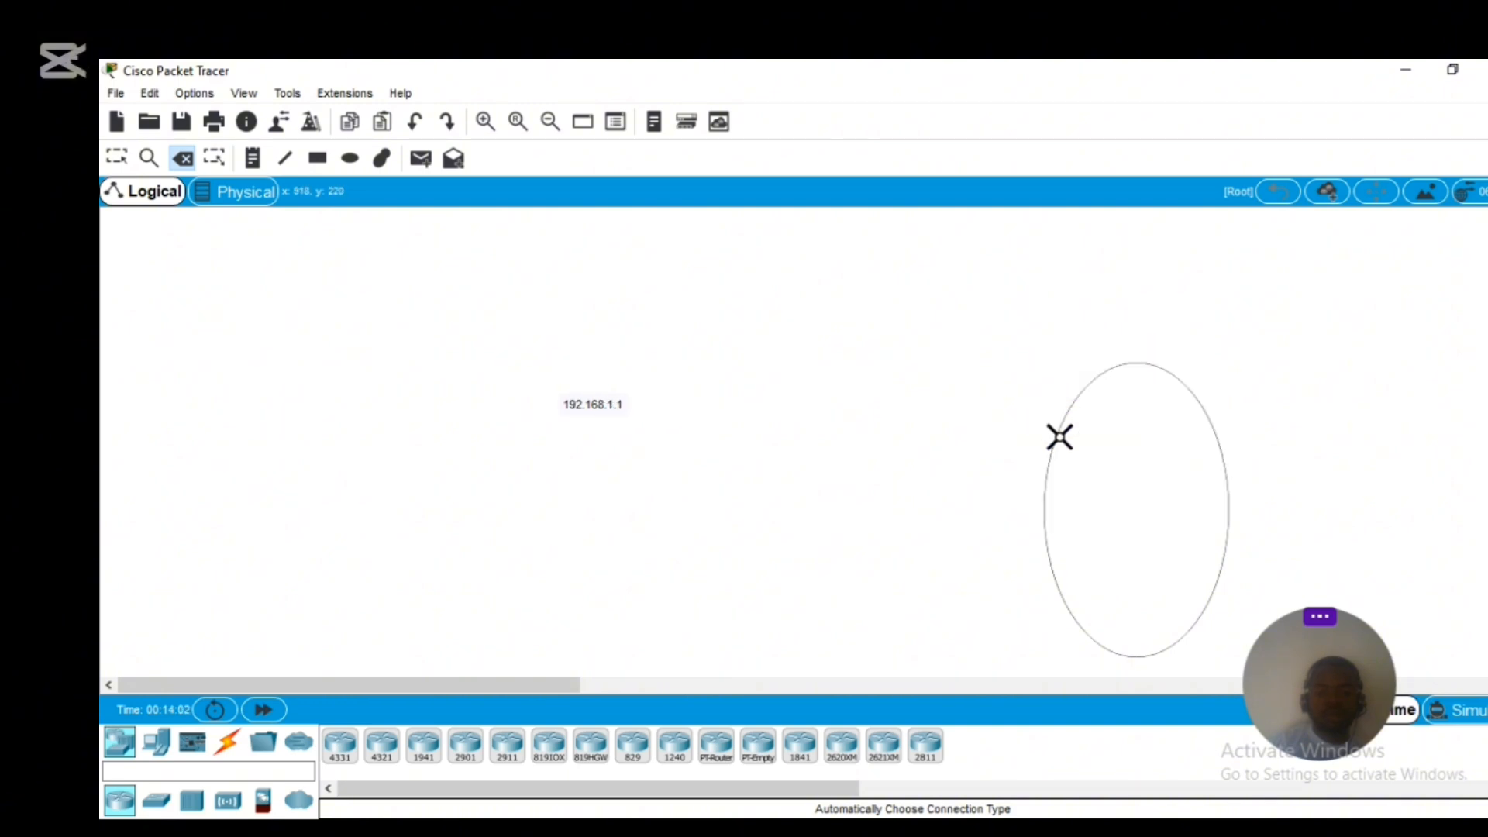
click(1056, 438)
click(564, 397)
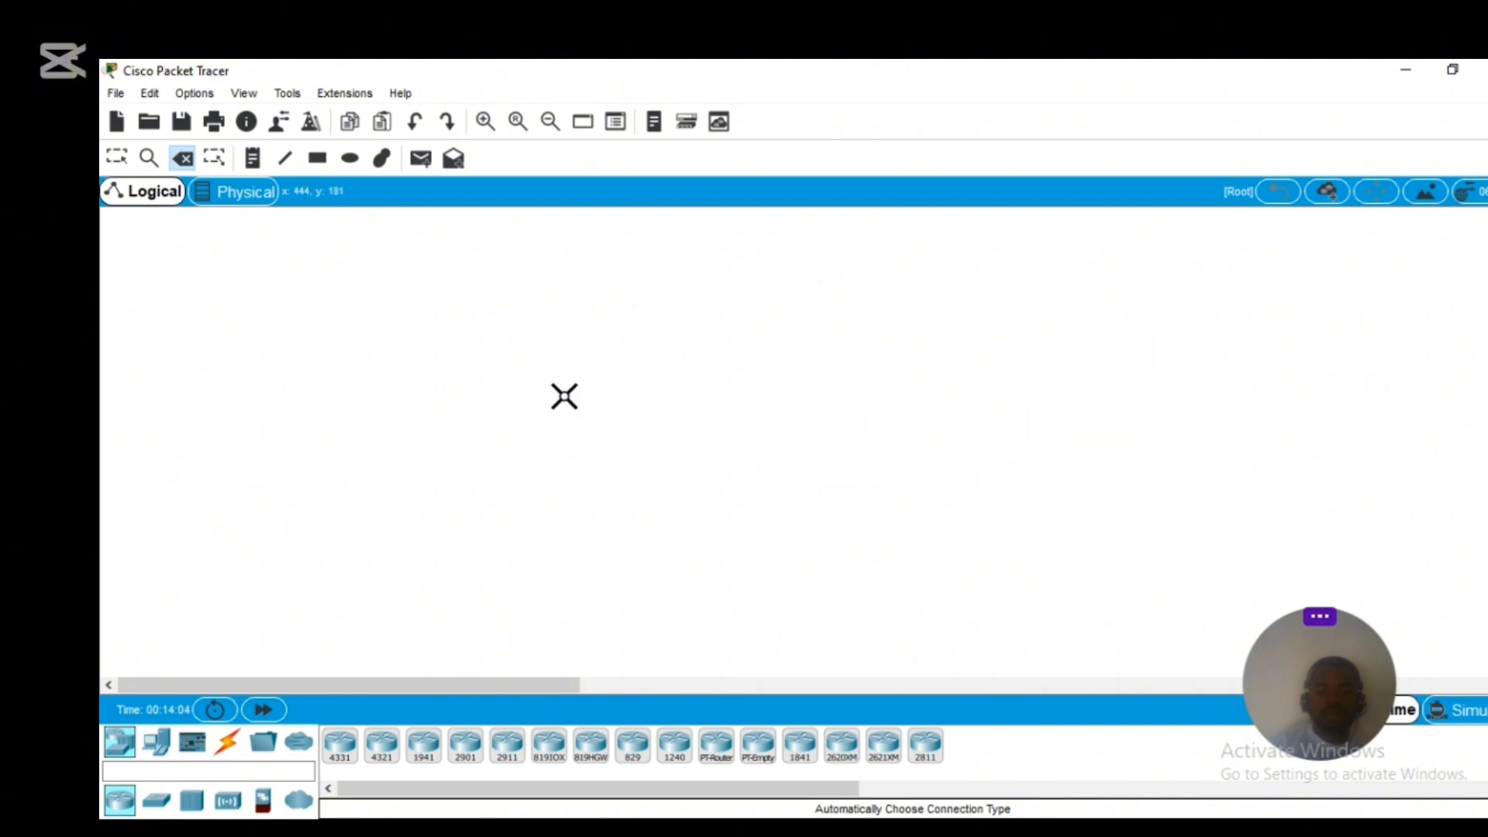
click(106, 158)
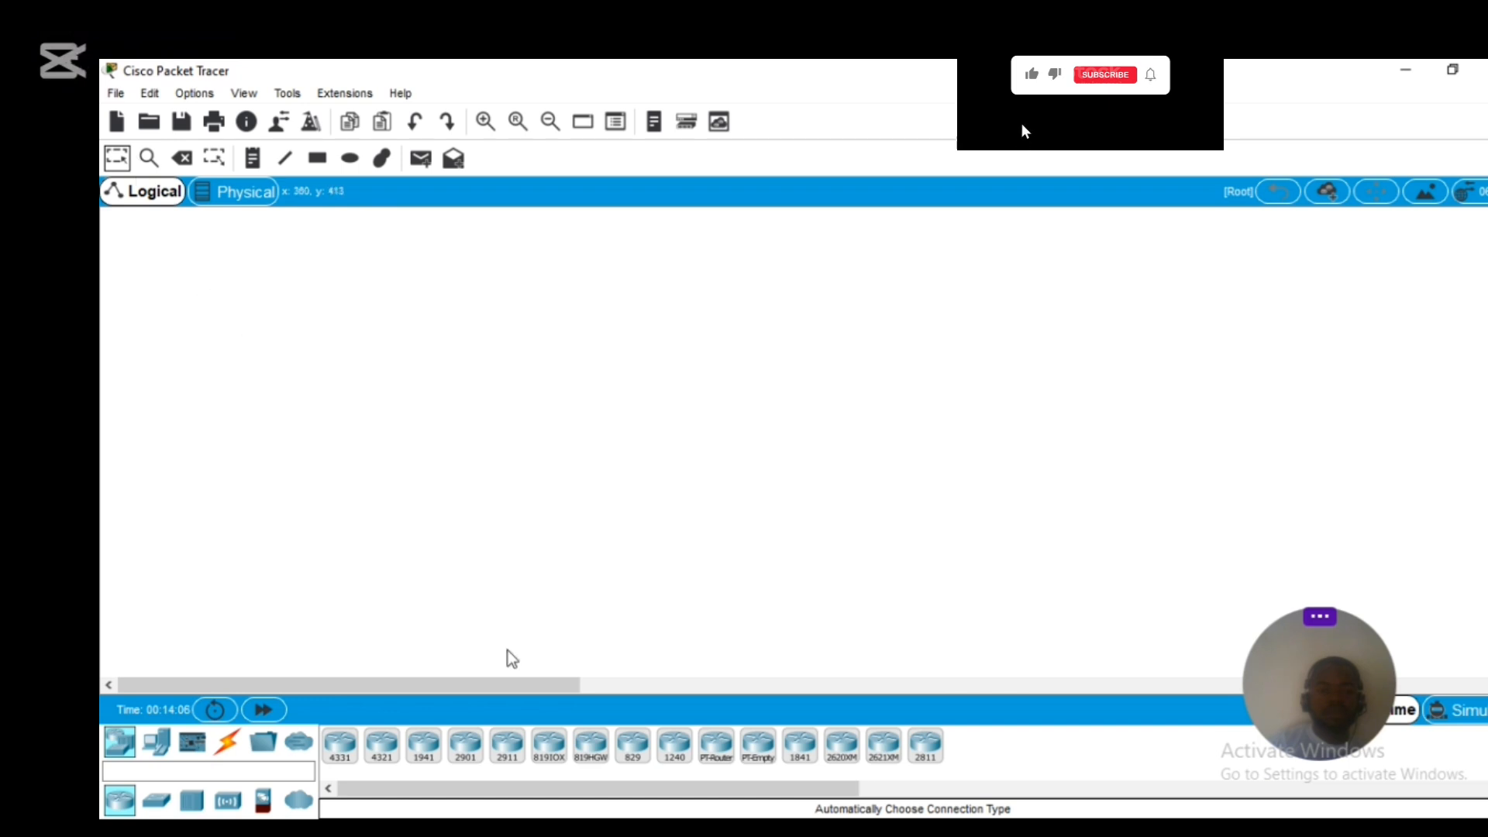
click(149, 123)
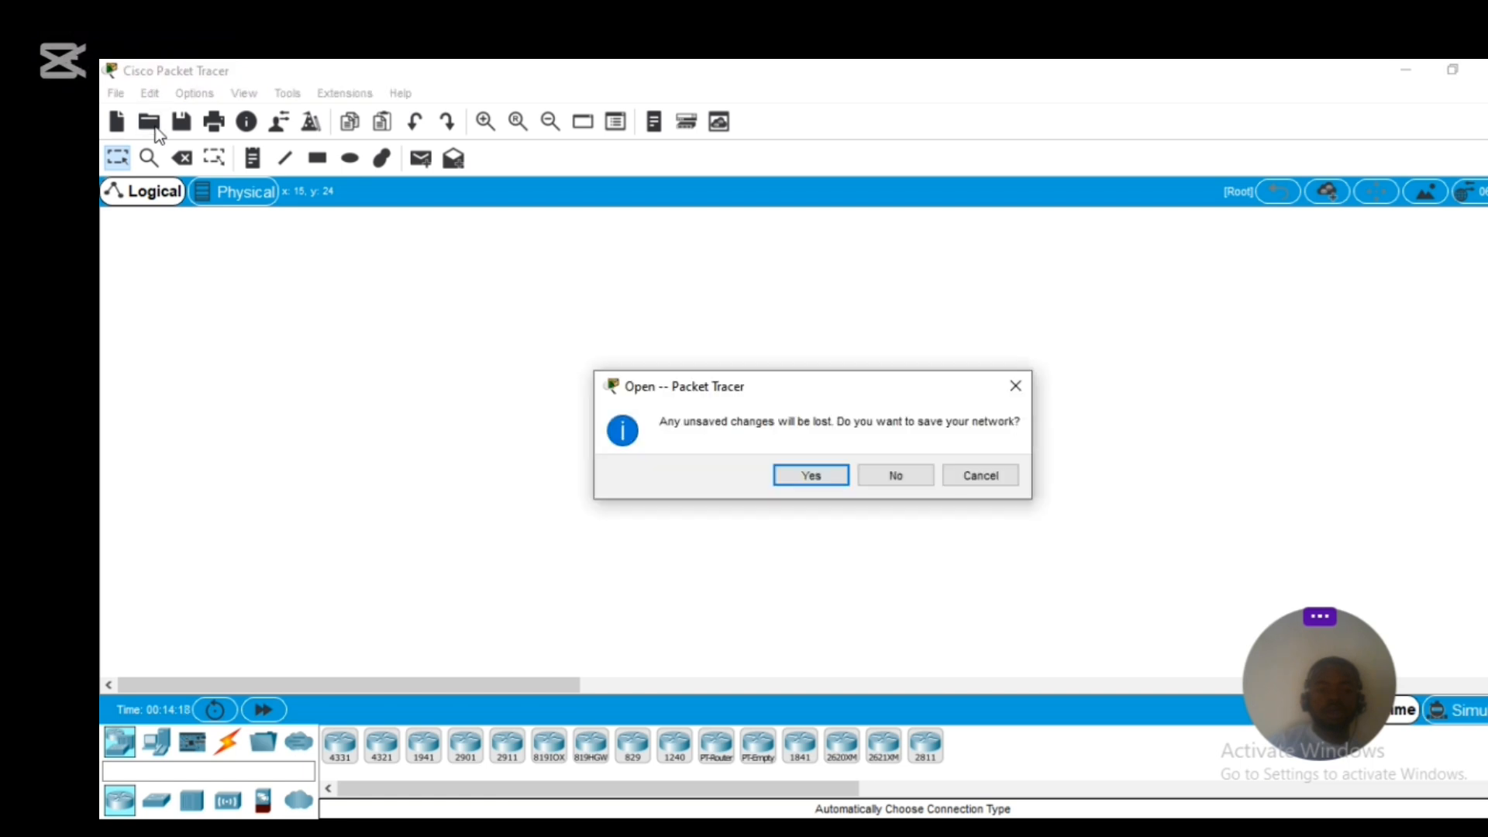
click(1017, 386)
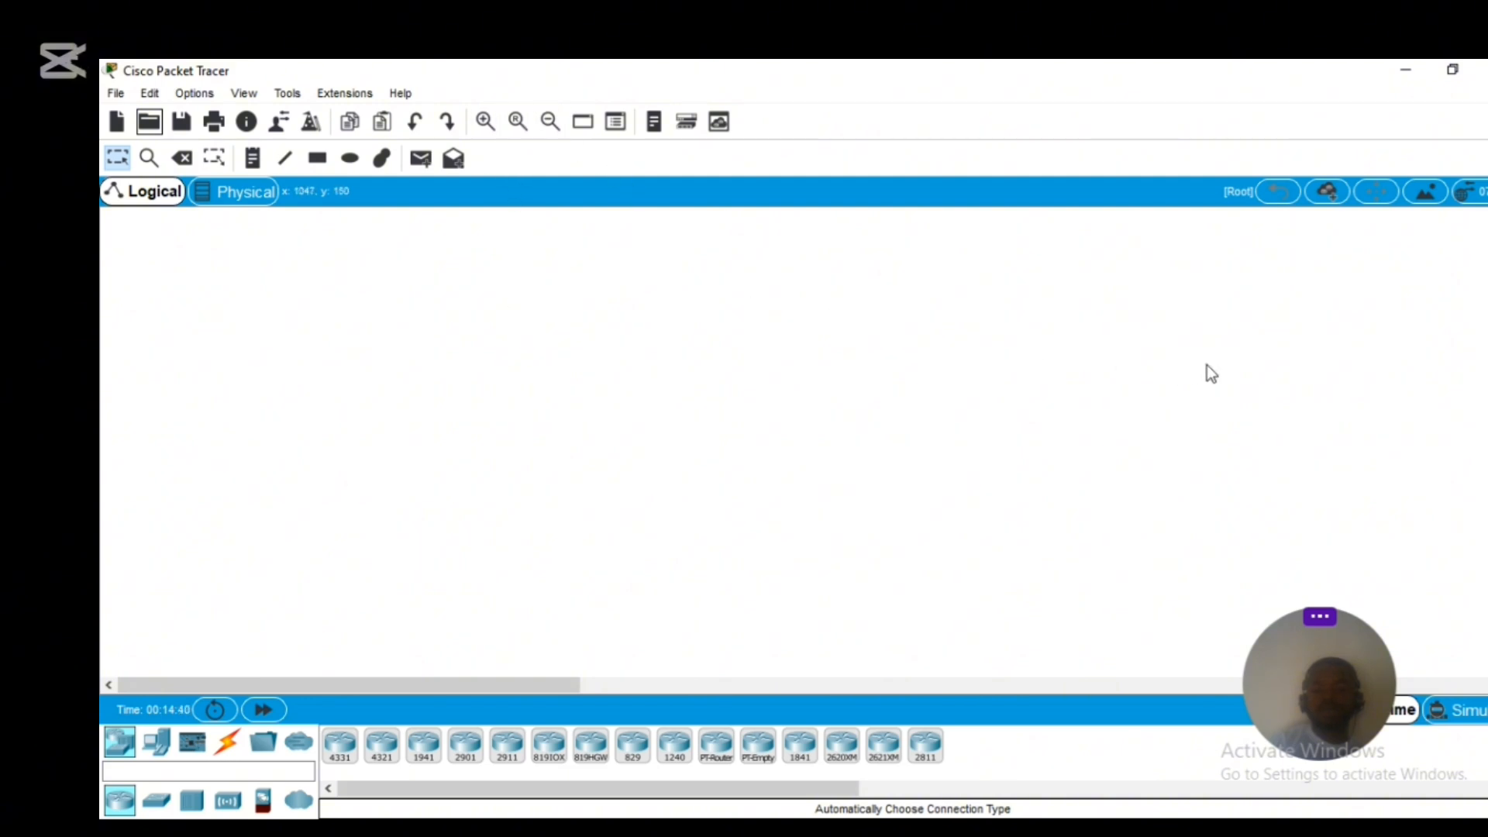
Set gGeoViewBuilding from the building folder as a tiled background image for the logical workspace
click(1425, 194)
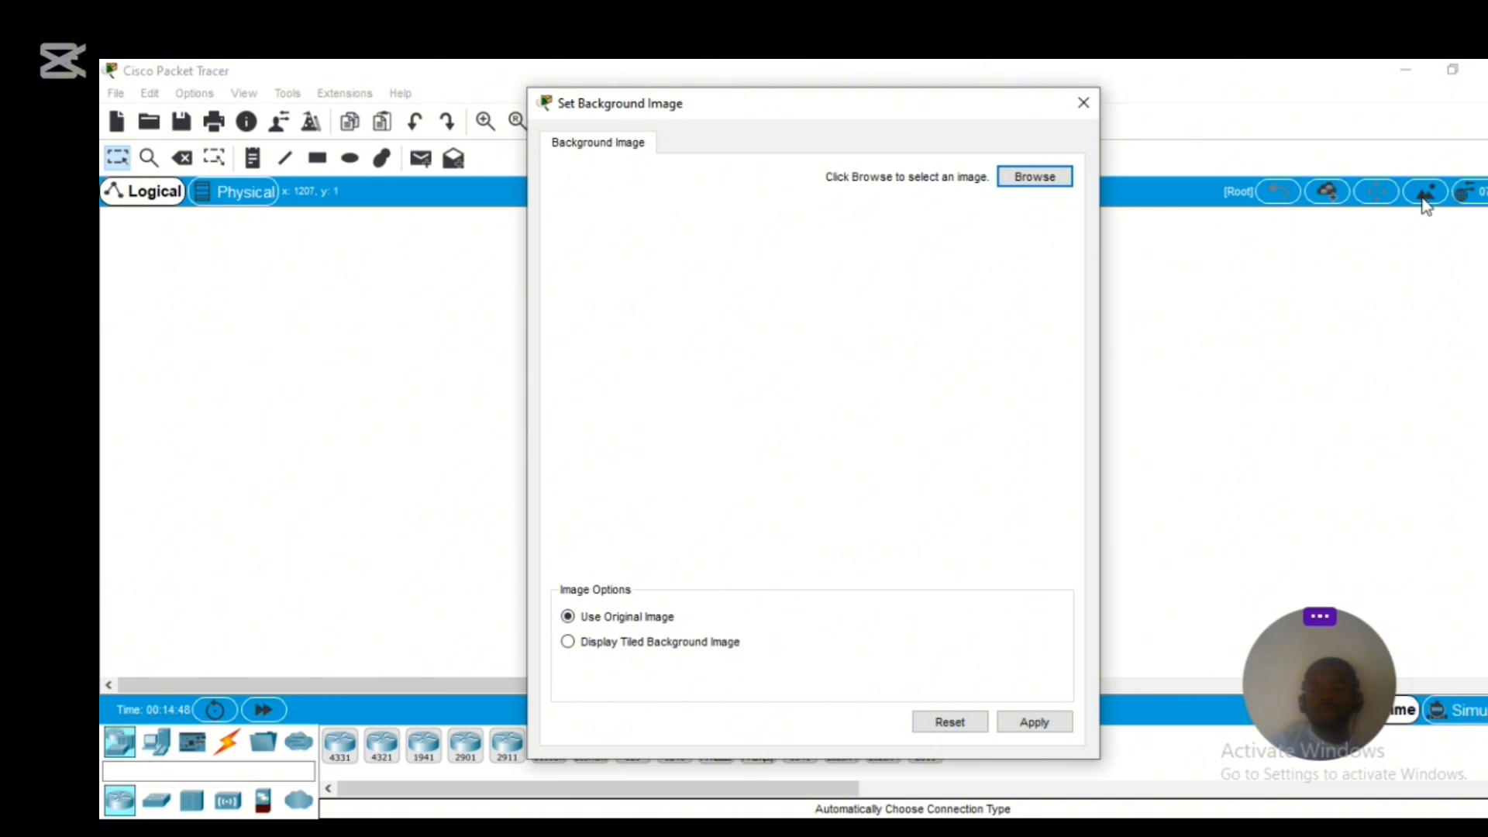
click(567, 642)
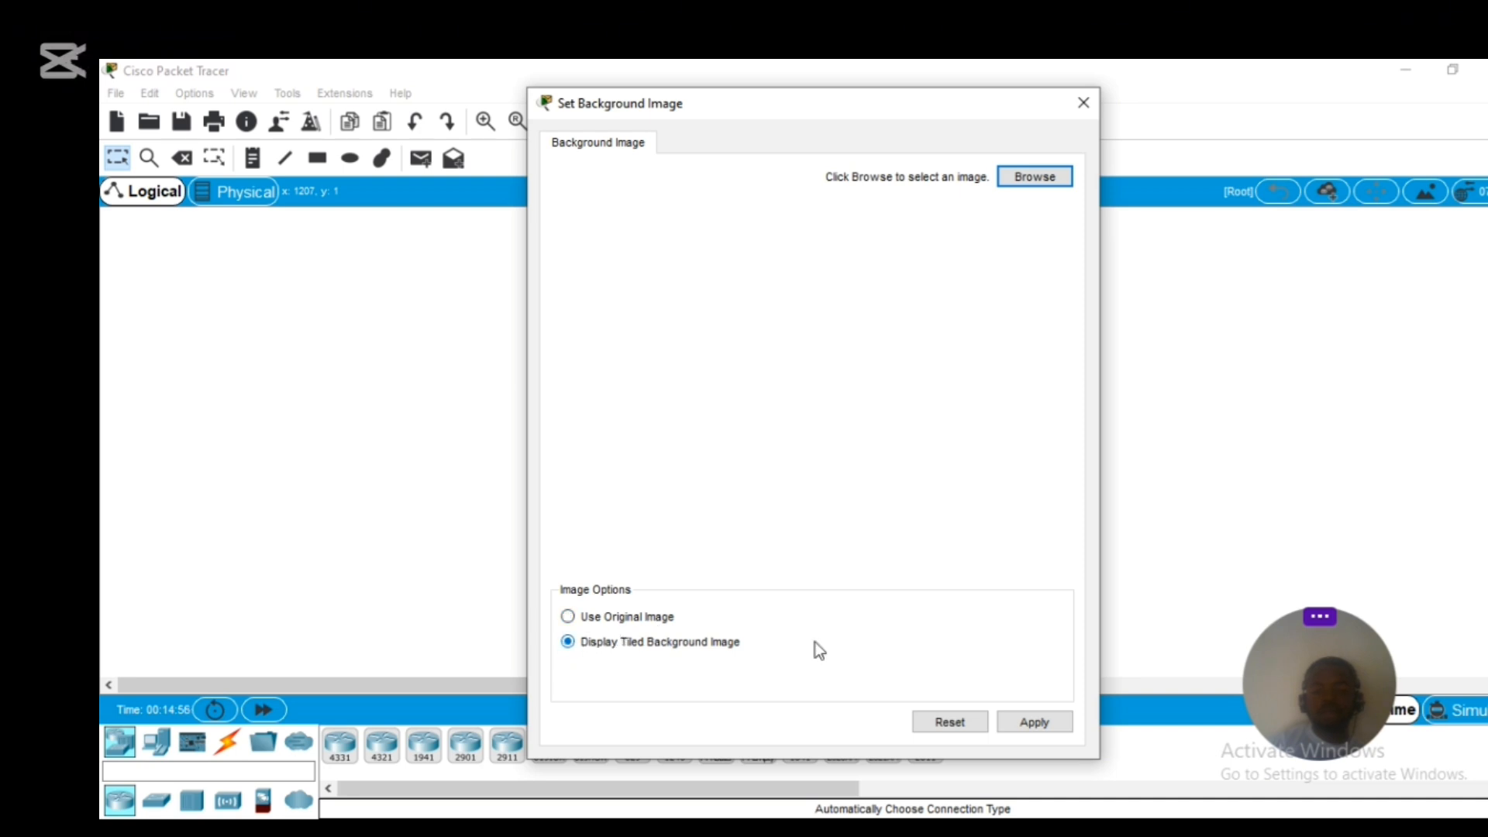
click(1049, 178)
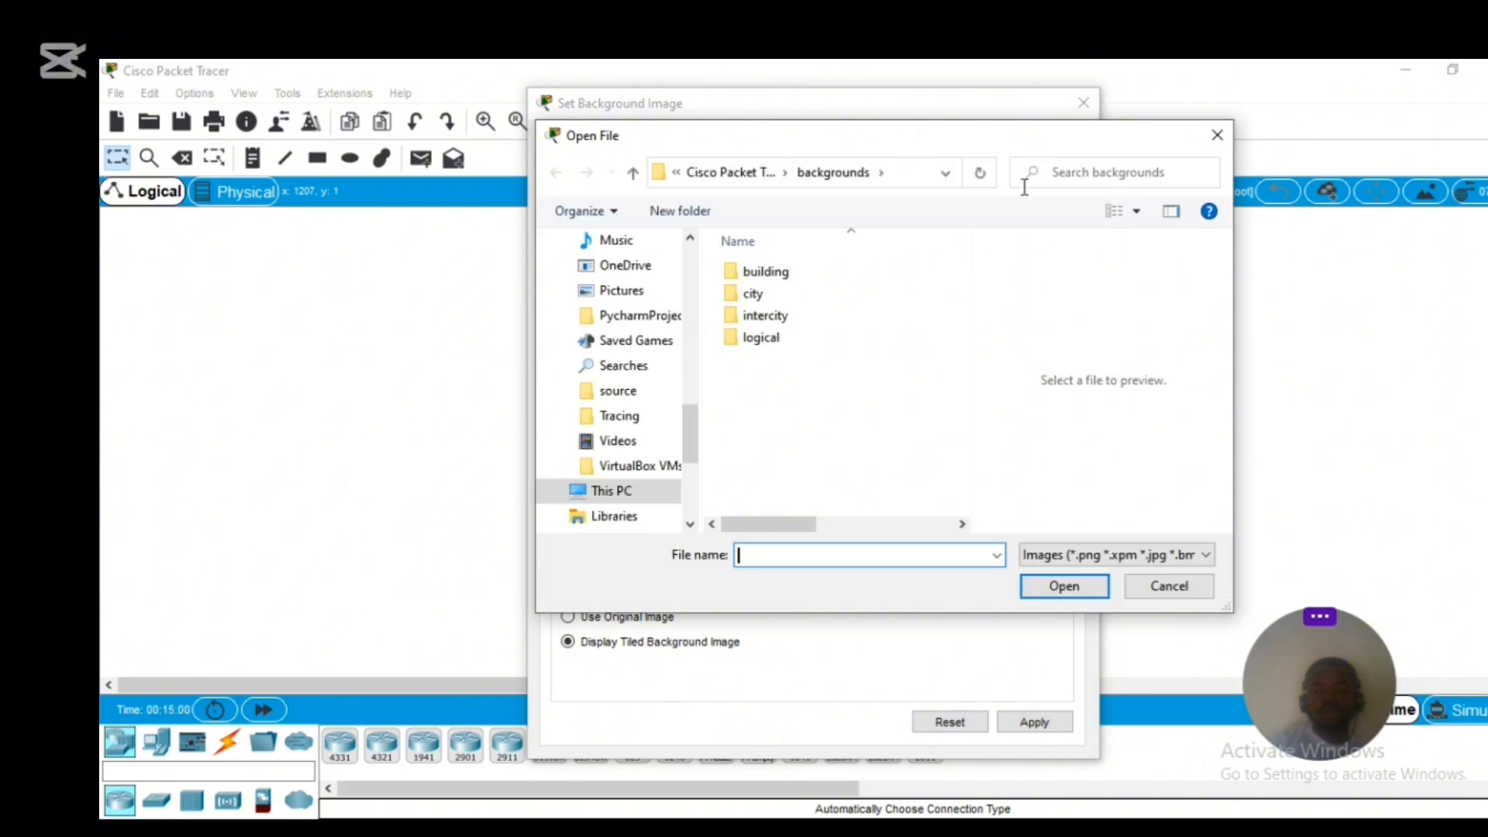
click(779, 272)
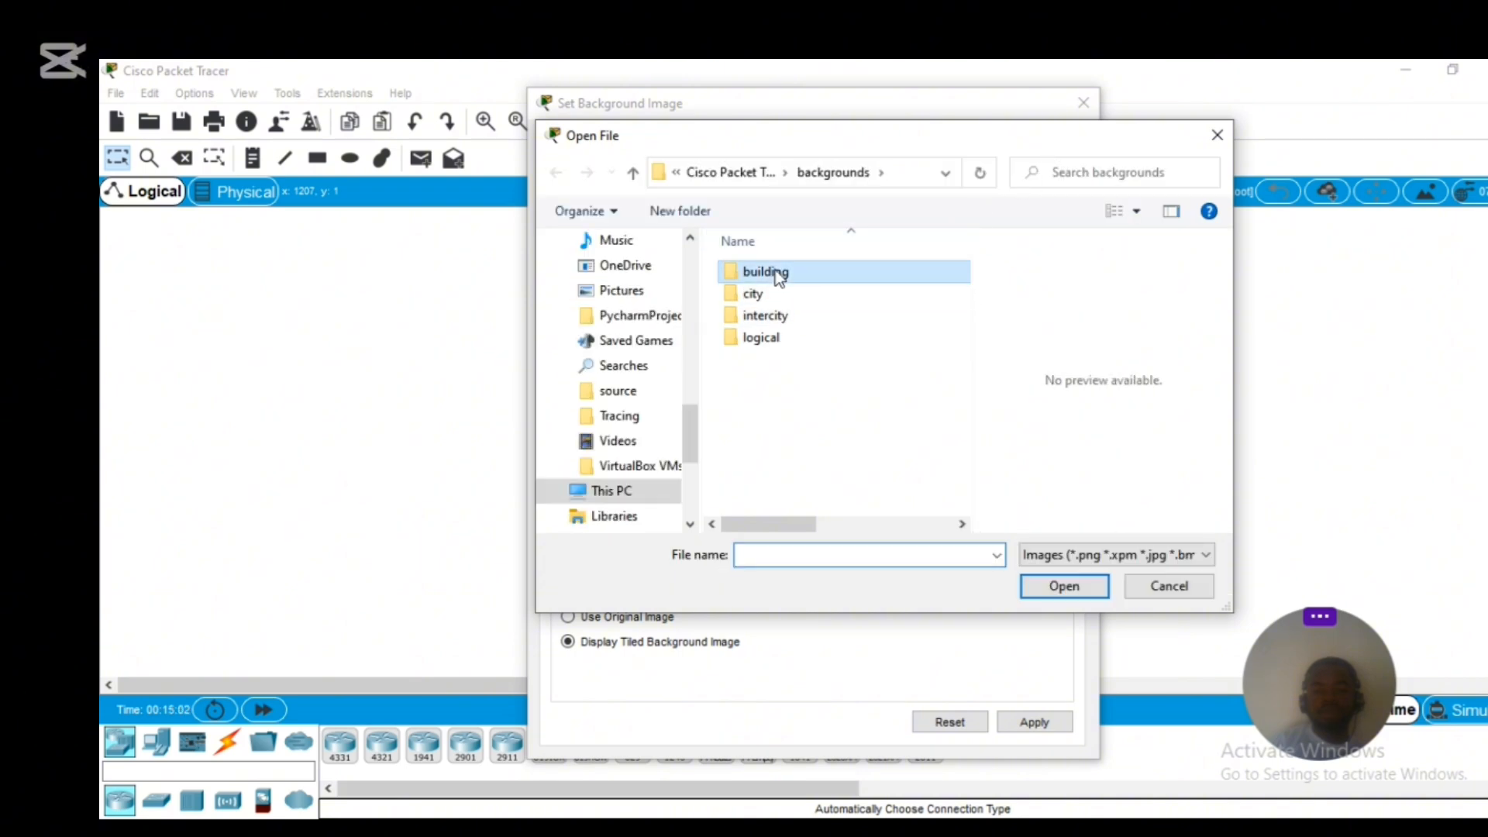
click(1052, 586)
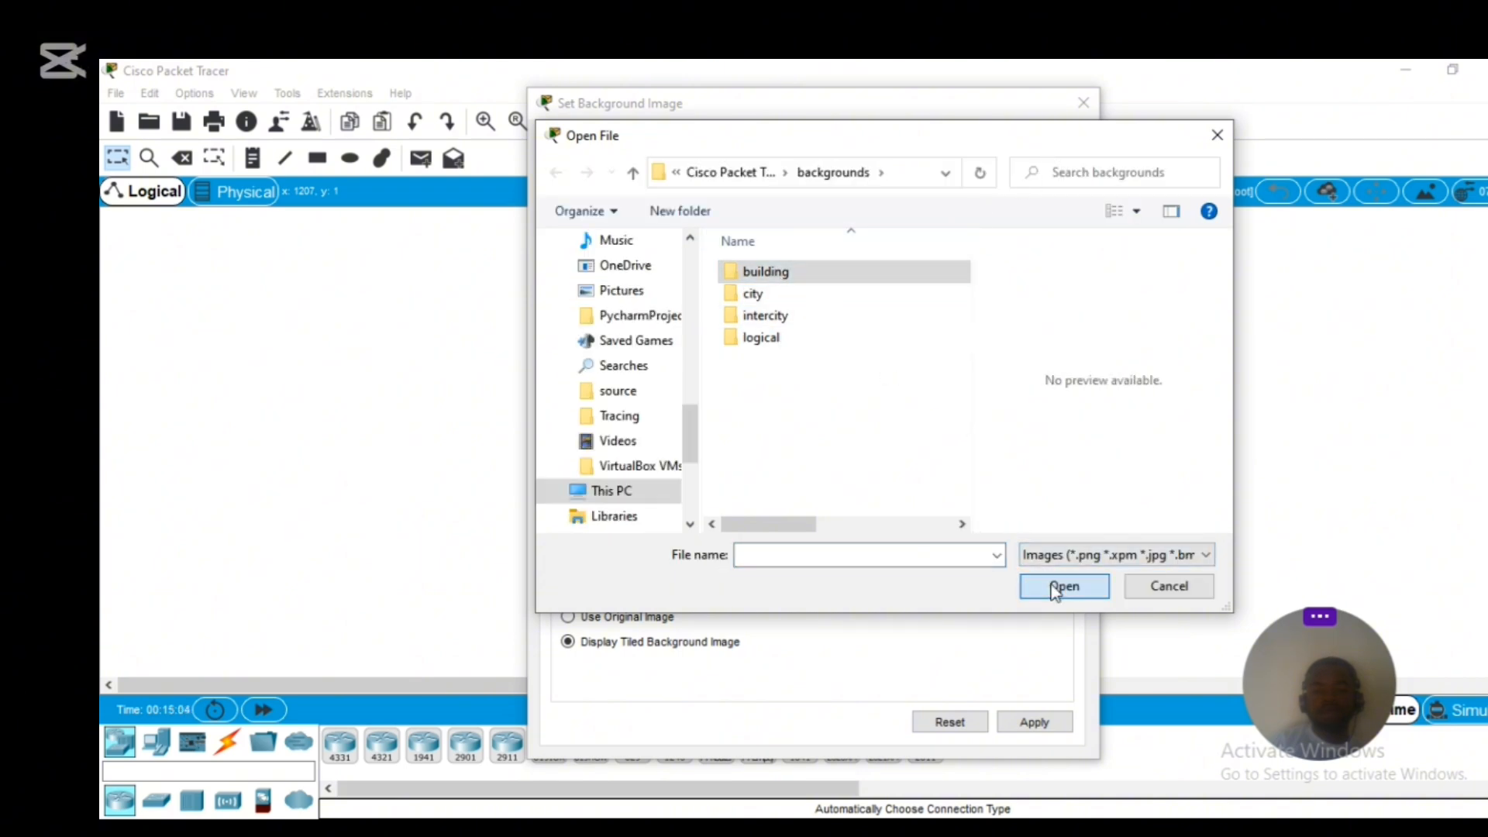
click(763, 310)
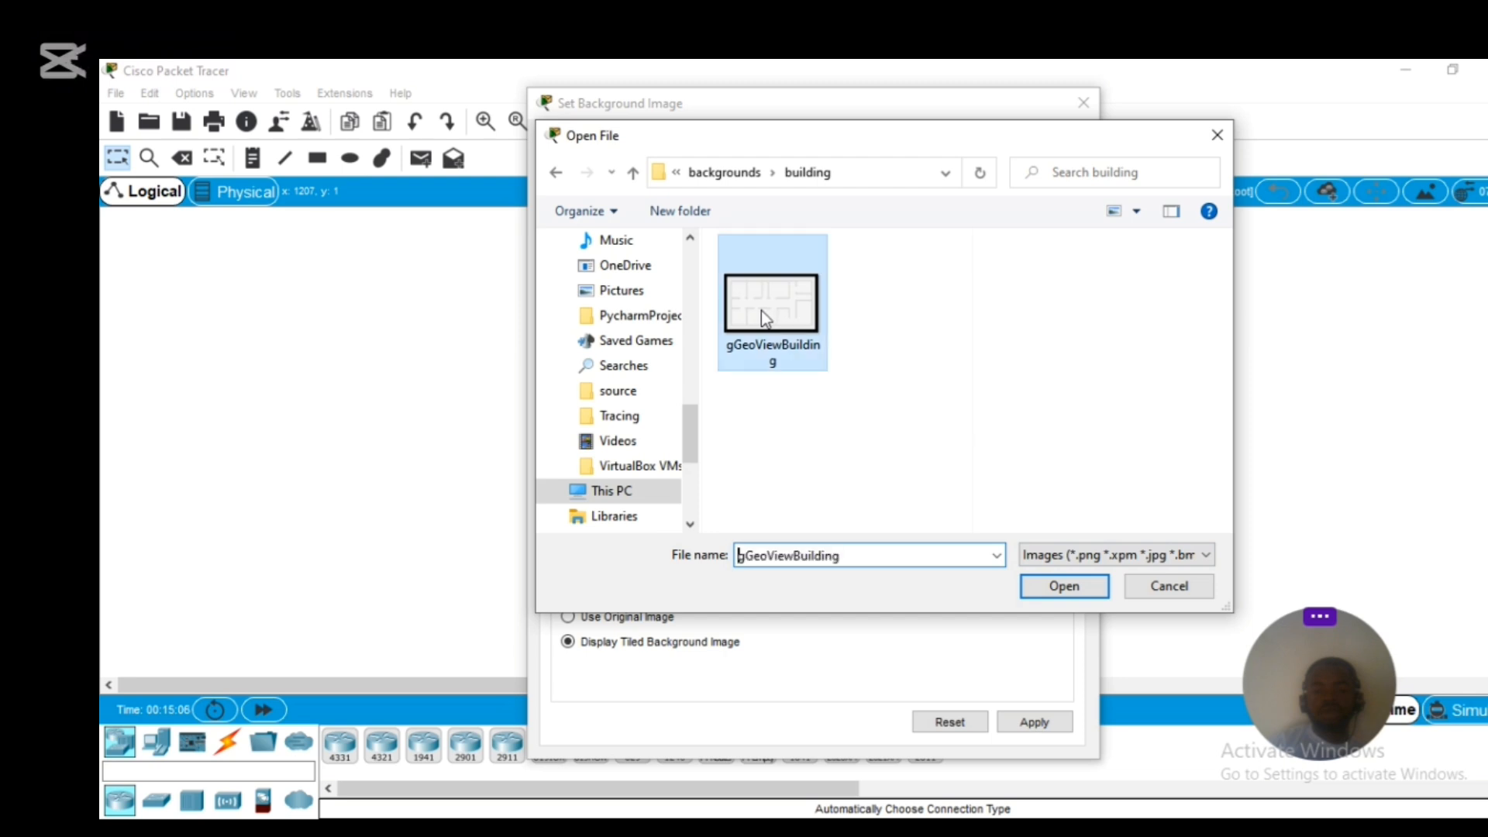
click(1063, 587)
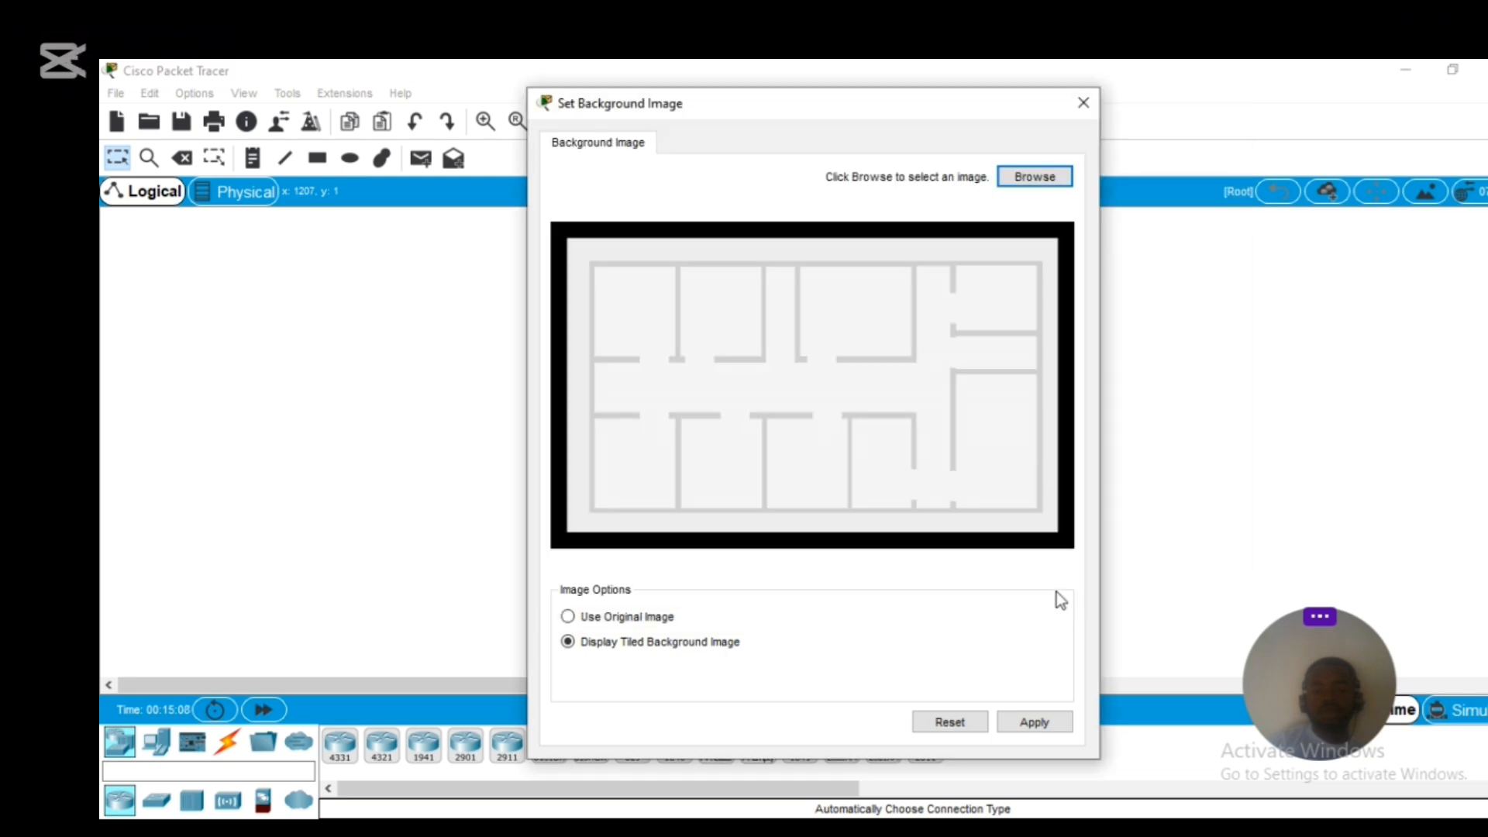
click(1020, 718)
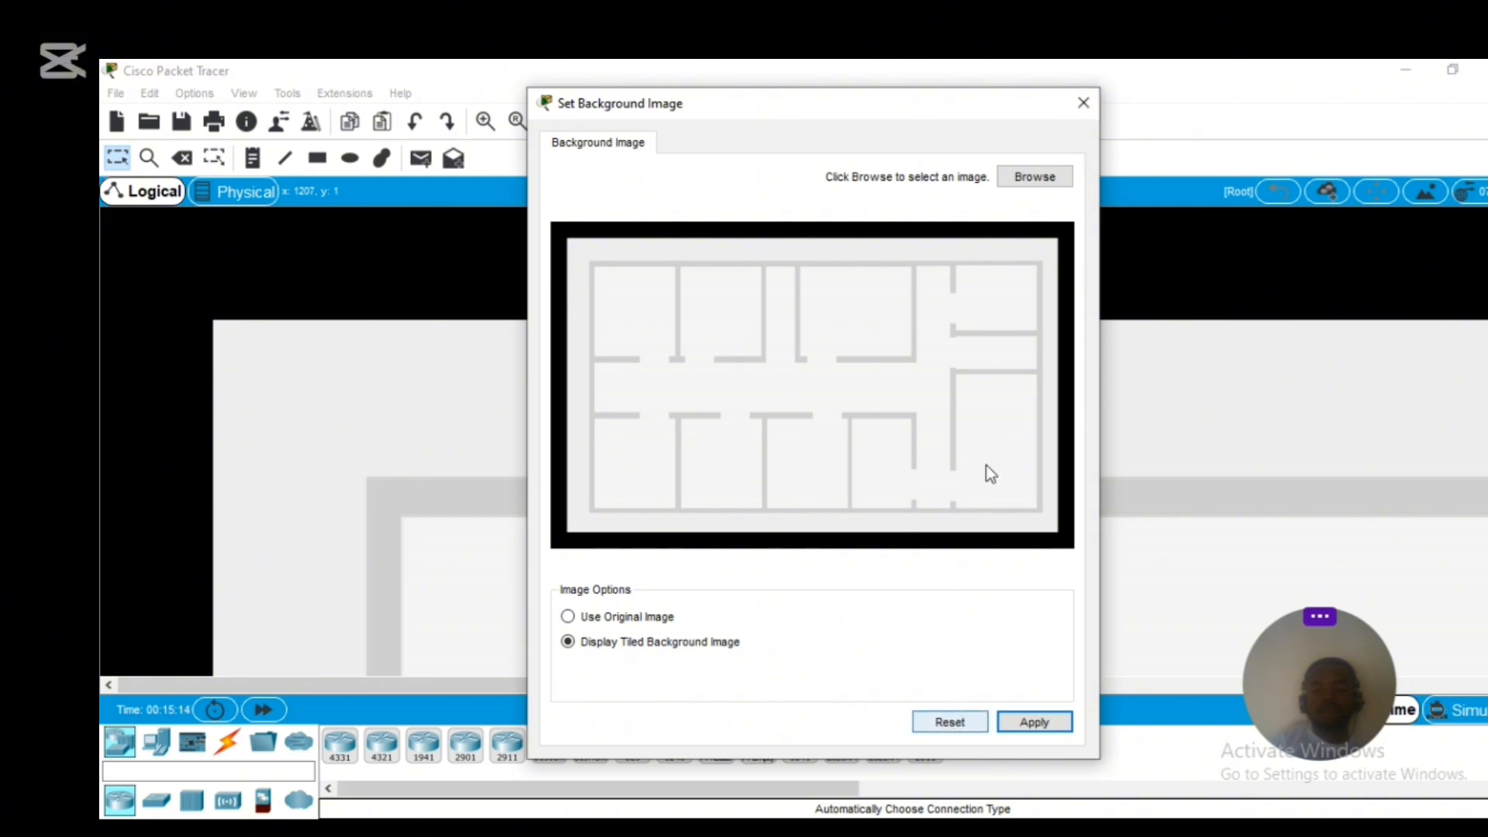
click(1084, 103)
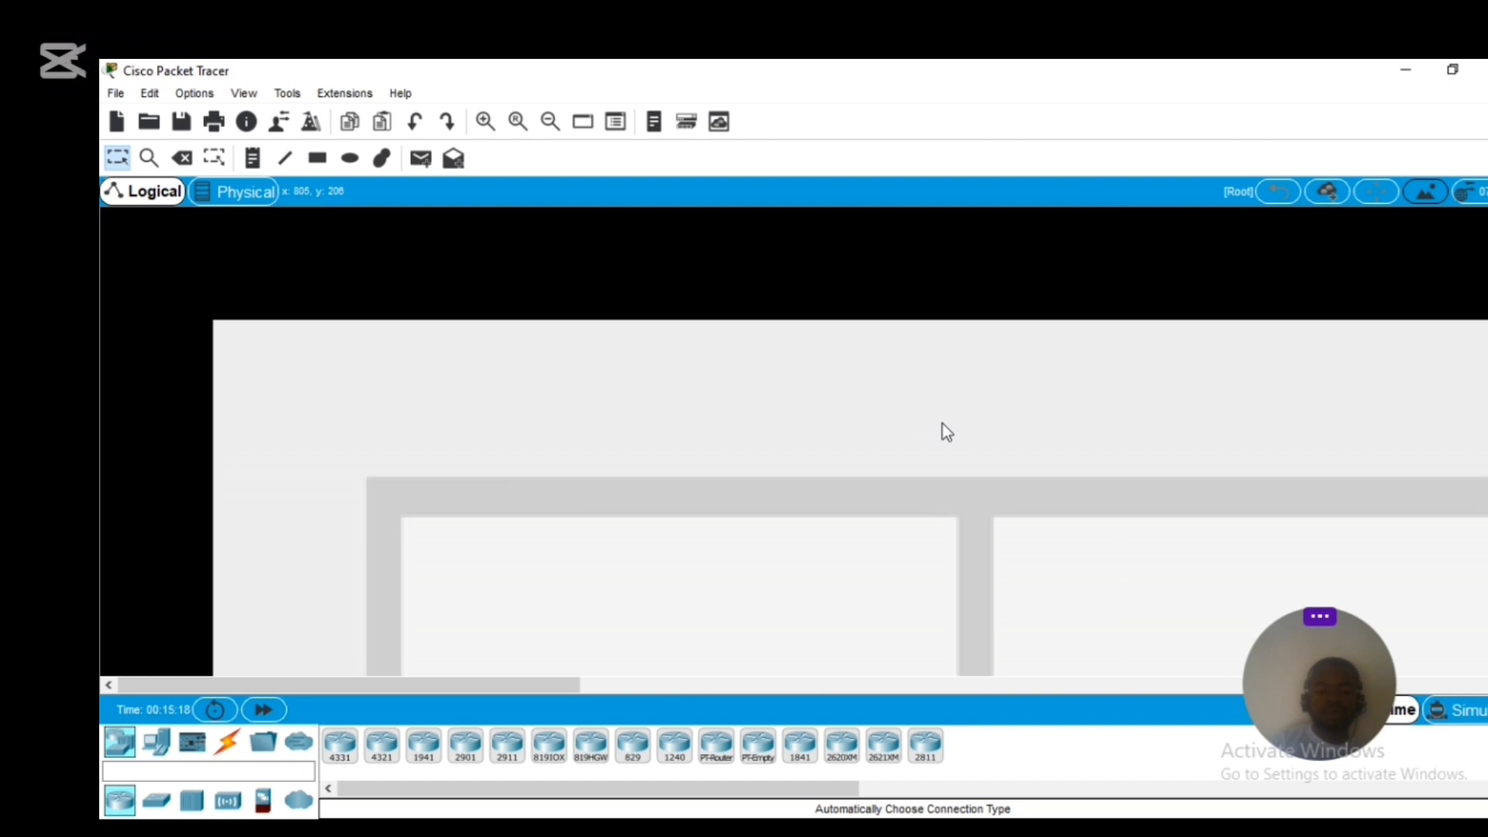
Place a 4331 router on the floor plan's upper wall and a 2960 switch beside it
drag(1279, 631, 1339, 498)
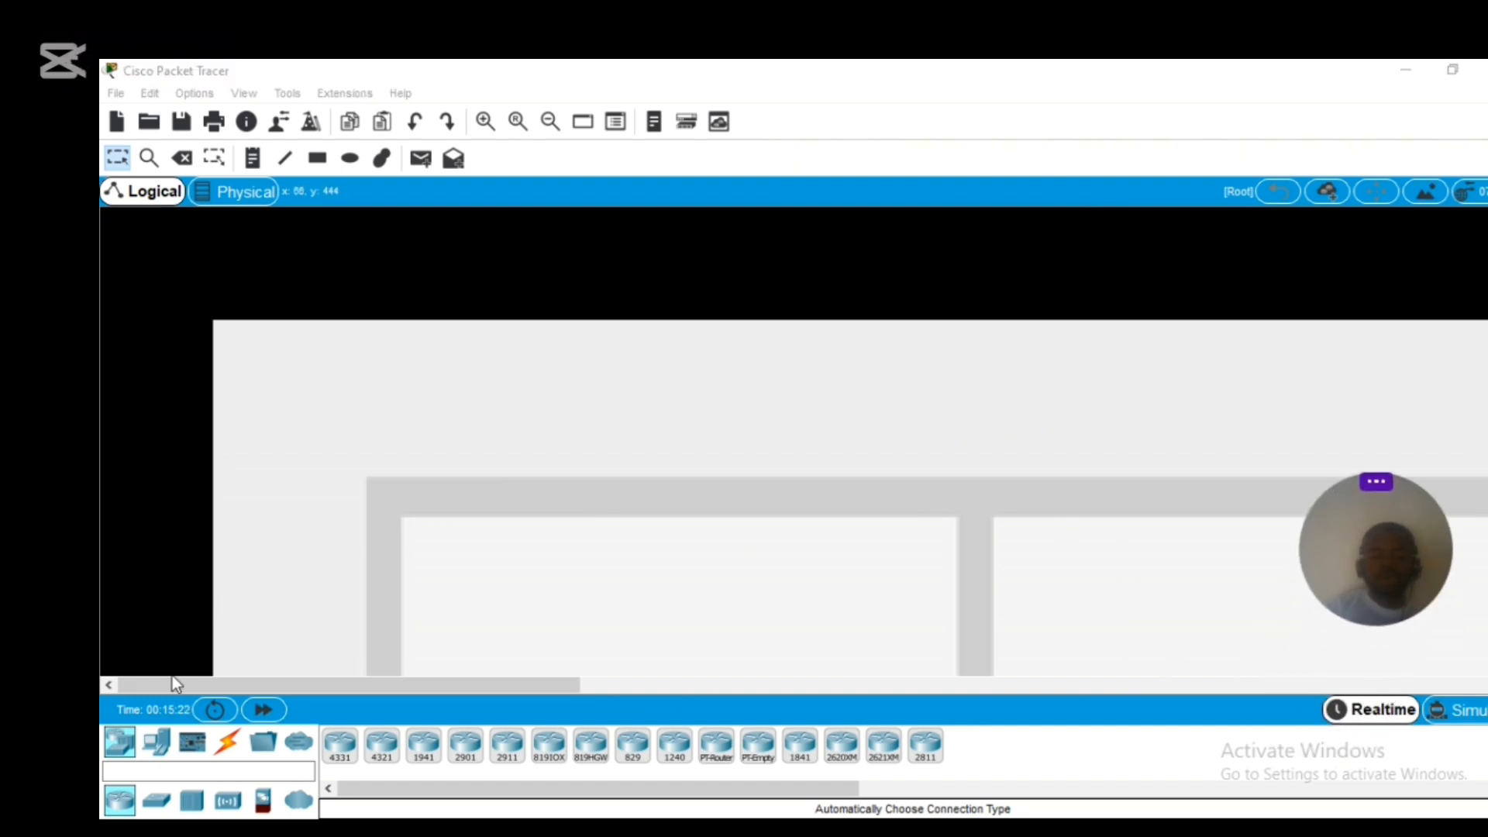
click(337, 746)
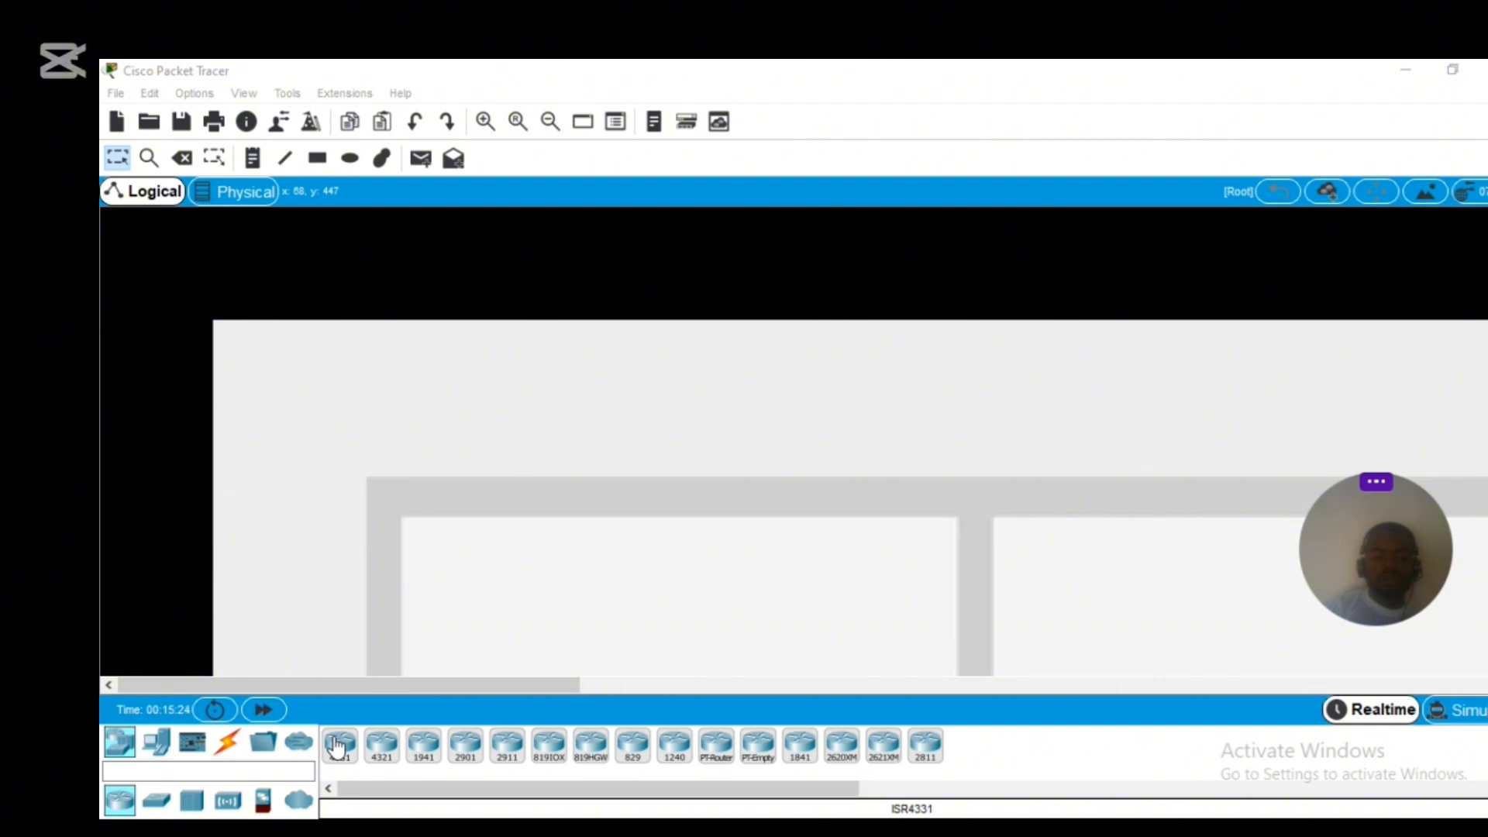
click(516, 474)
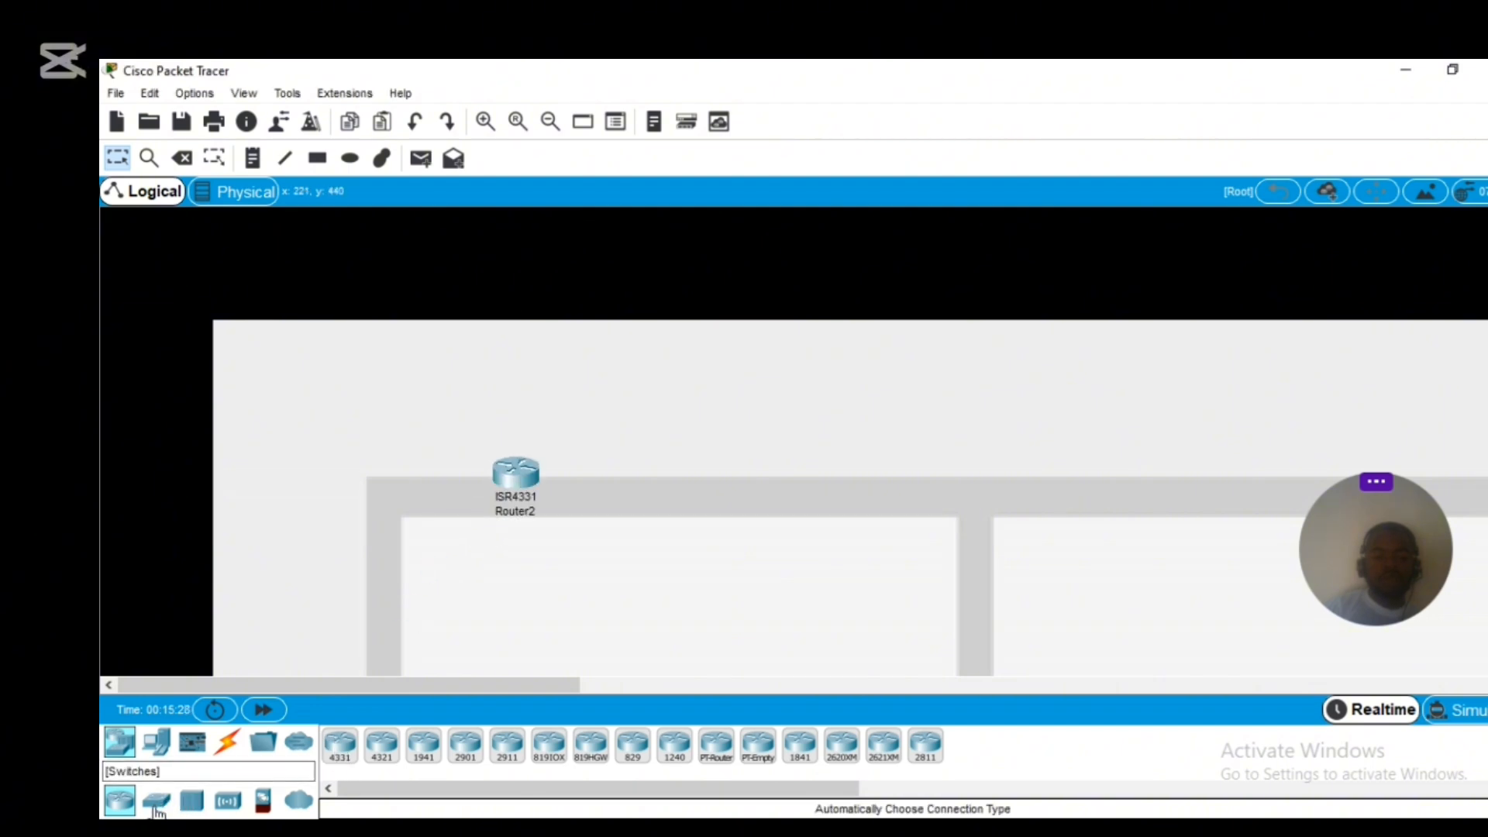
drag(156, 809, 362, 470)
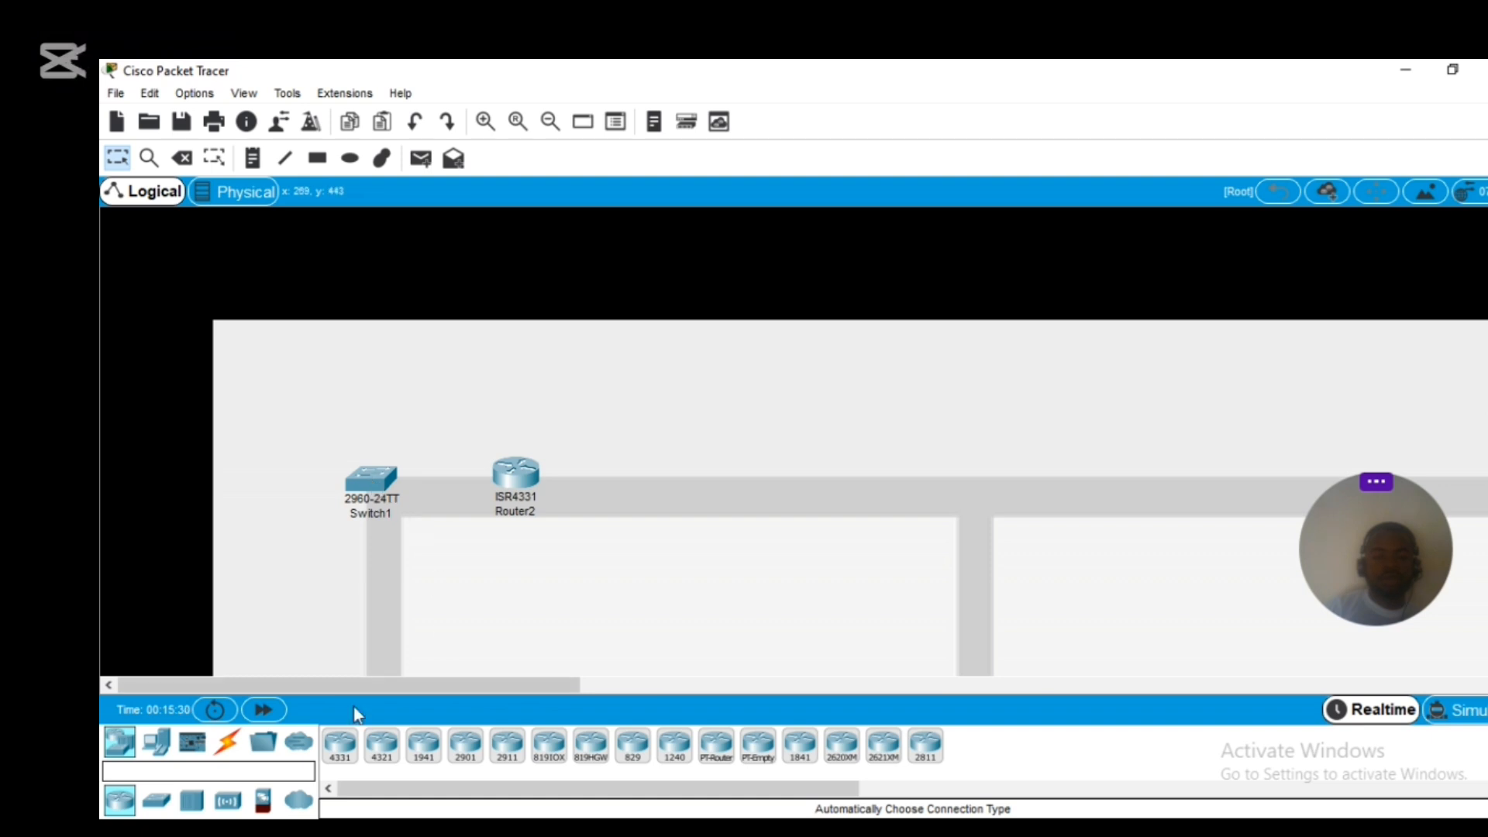
Connect the 2960 switch to the 4331 router with a copper straight-through cable
click(227, 742)
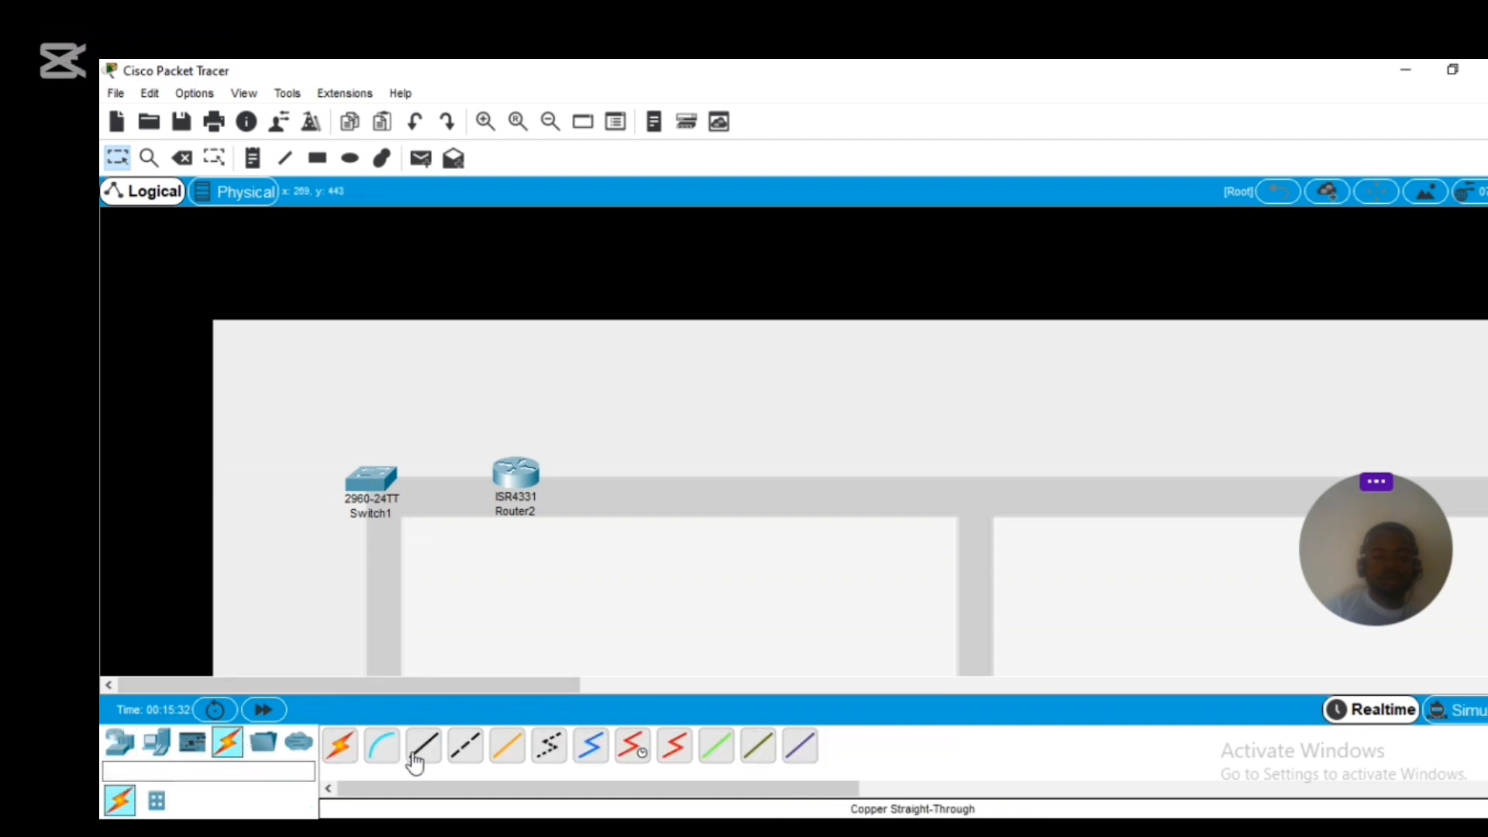
click(422, 748)
click(368, 485)
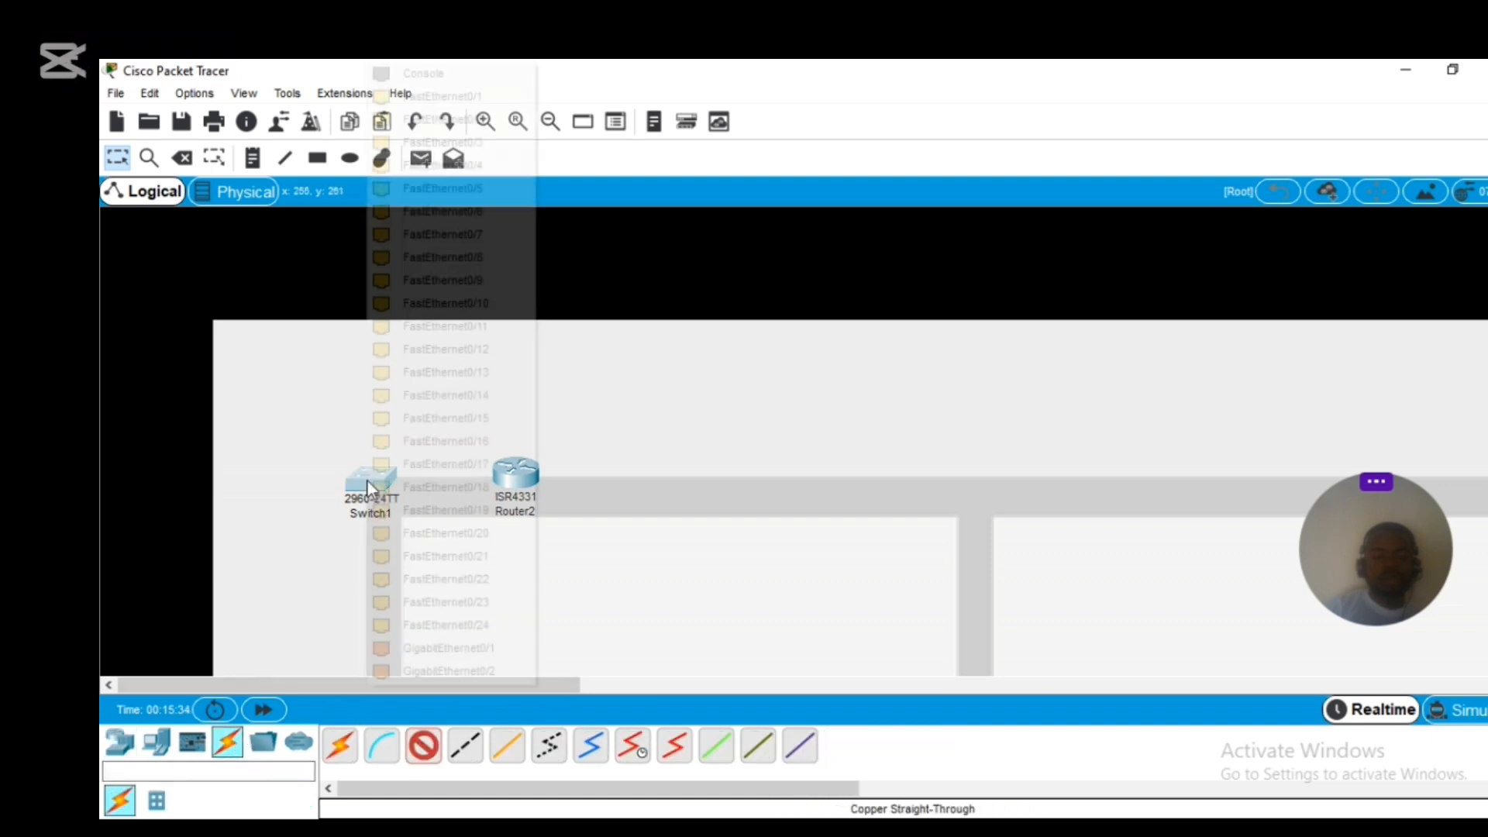
click(472, 111)
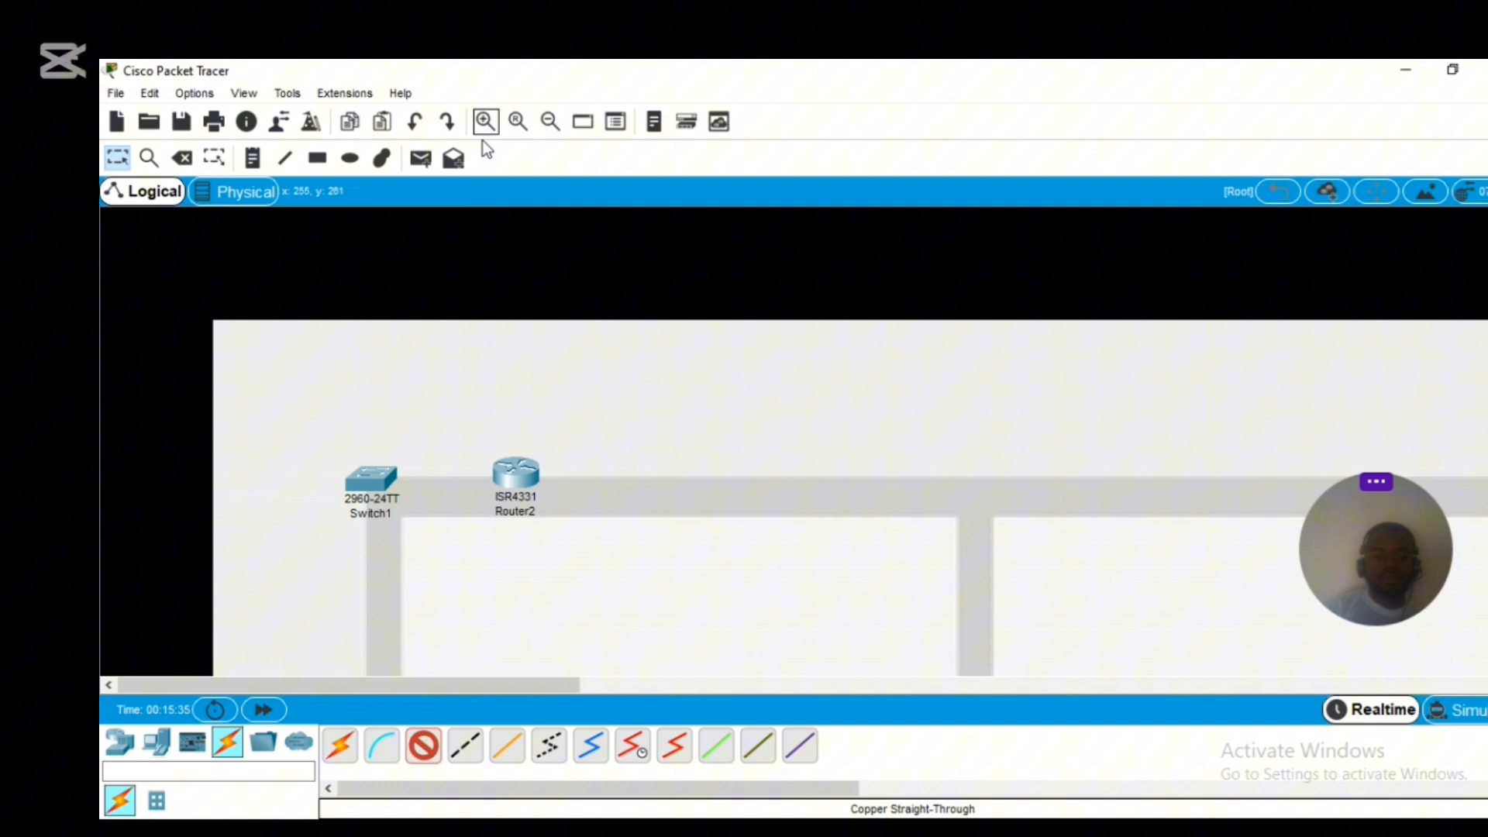
click(512, 486)
click(517, 562)
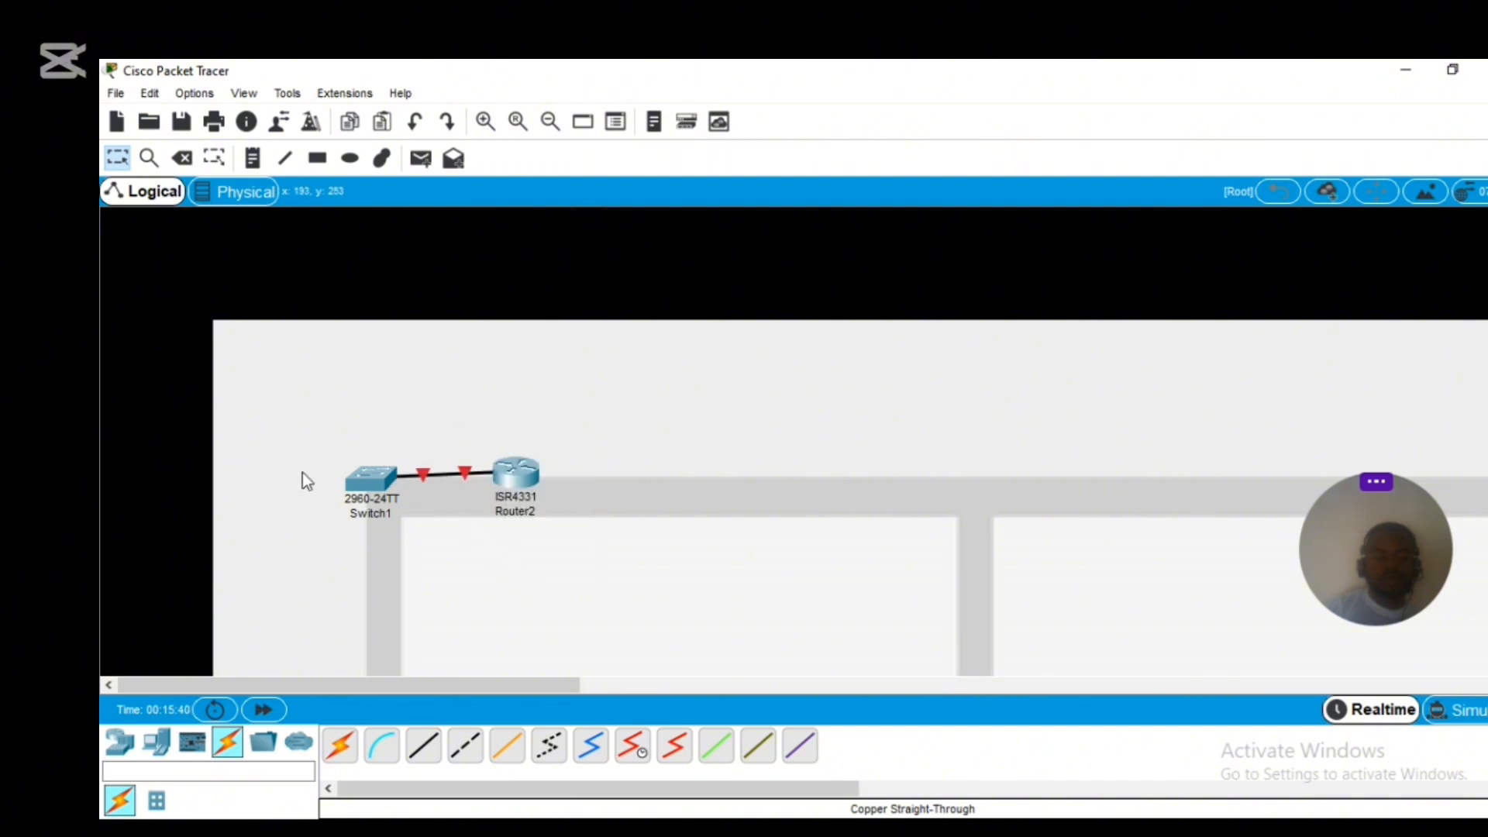
Delete the 4331 router and place a PC in its spot beside the 2960 switch
click(183, 159)
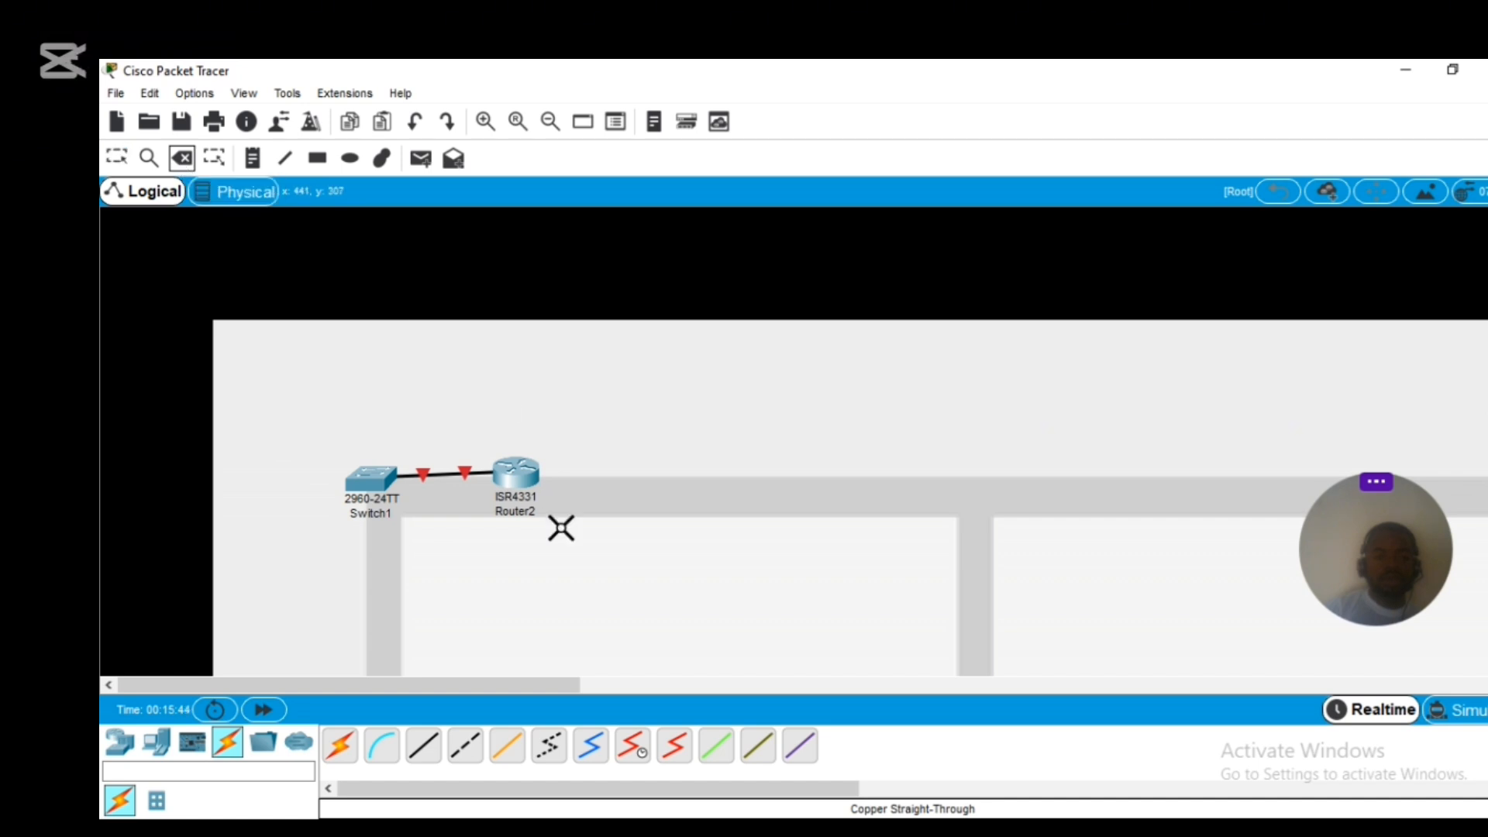
click(527, 472)
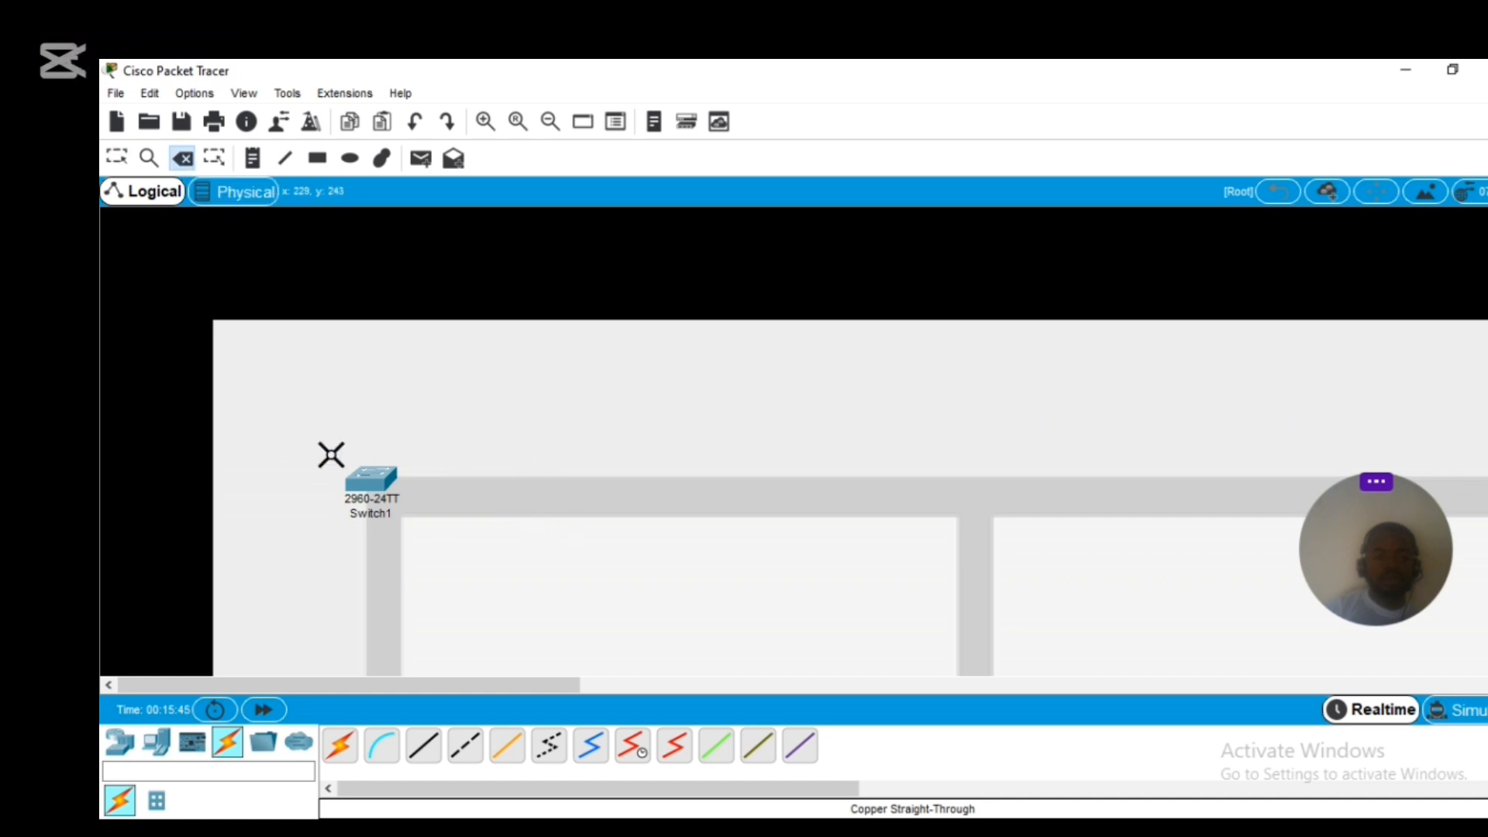
click(116, 158)
click(156, 742)
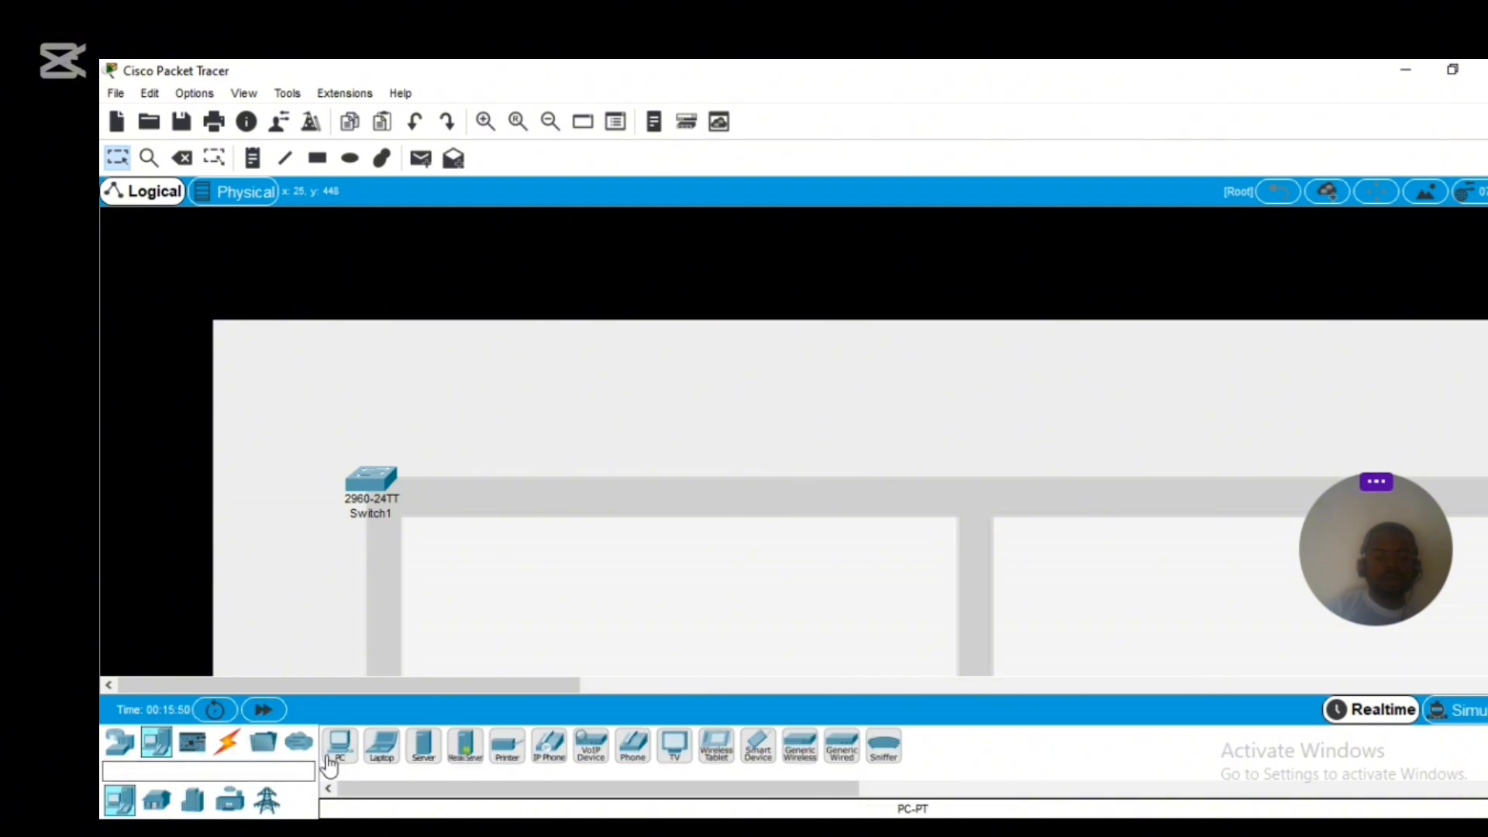
drag(339, 744, 535, 496)
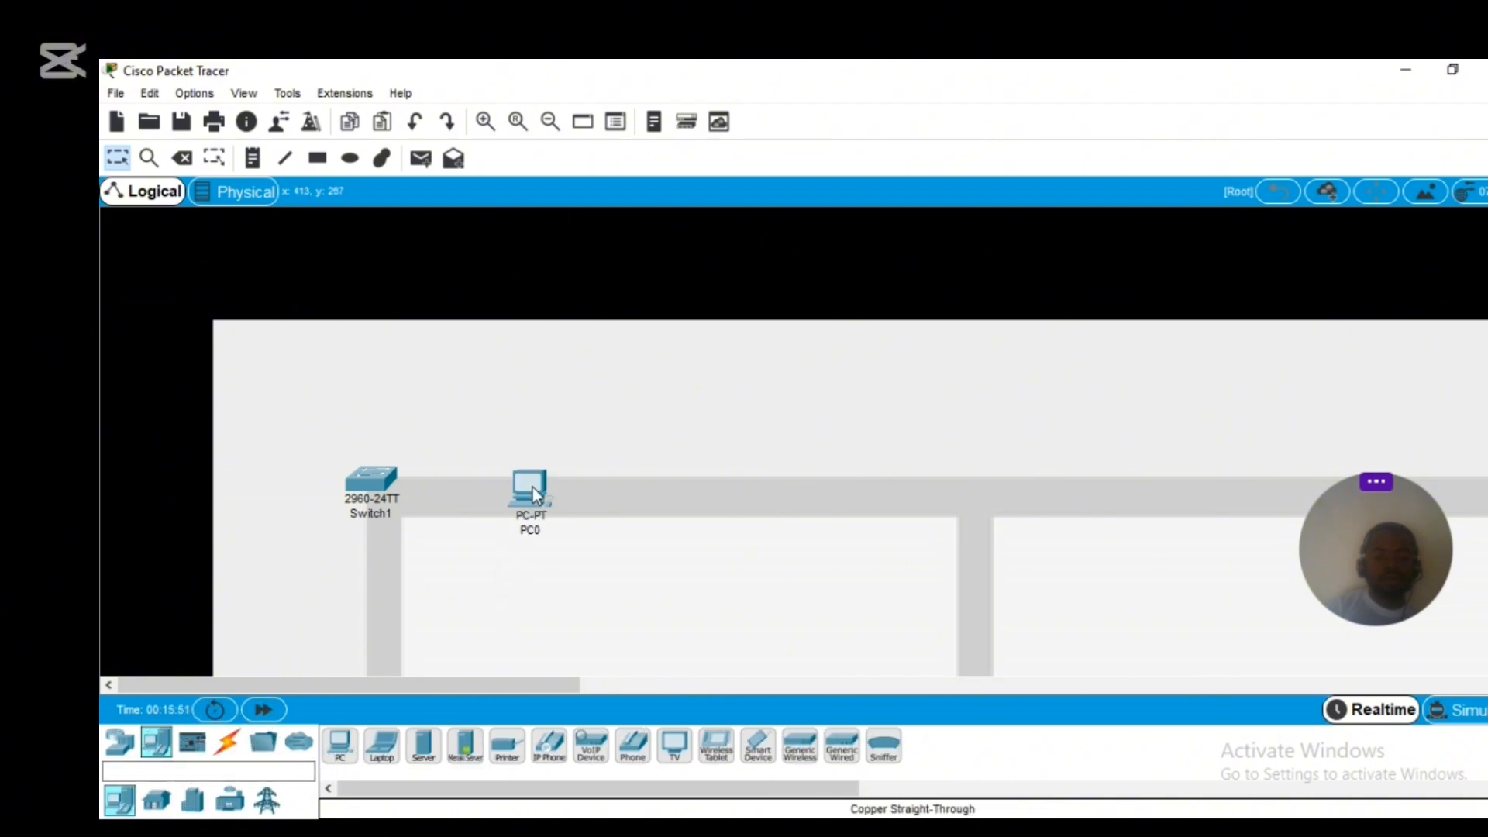
Connect the switch's FastEthernet0/2 port to the PC's FastEthernet0 port with a copper straight-through cable, and fast-forward time
click(227, 742)
click(438, 754)
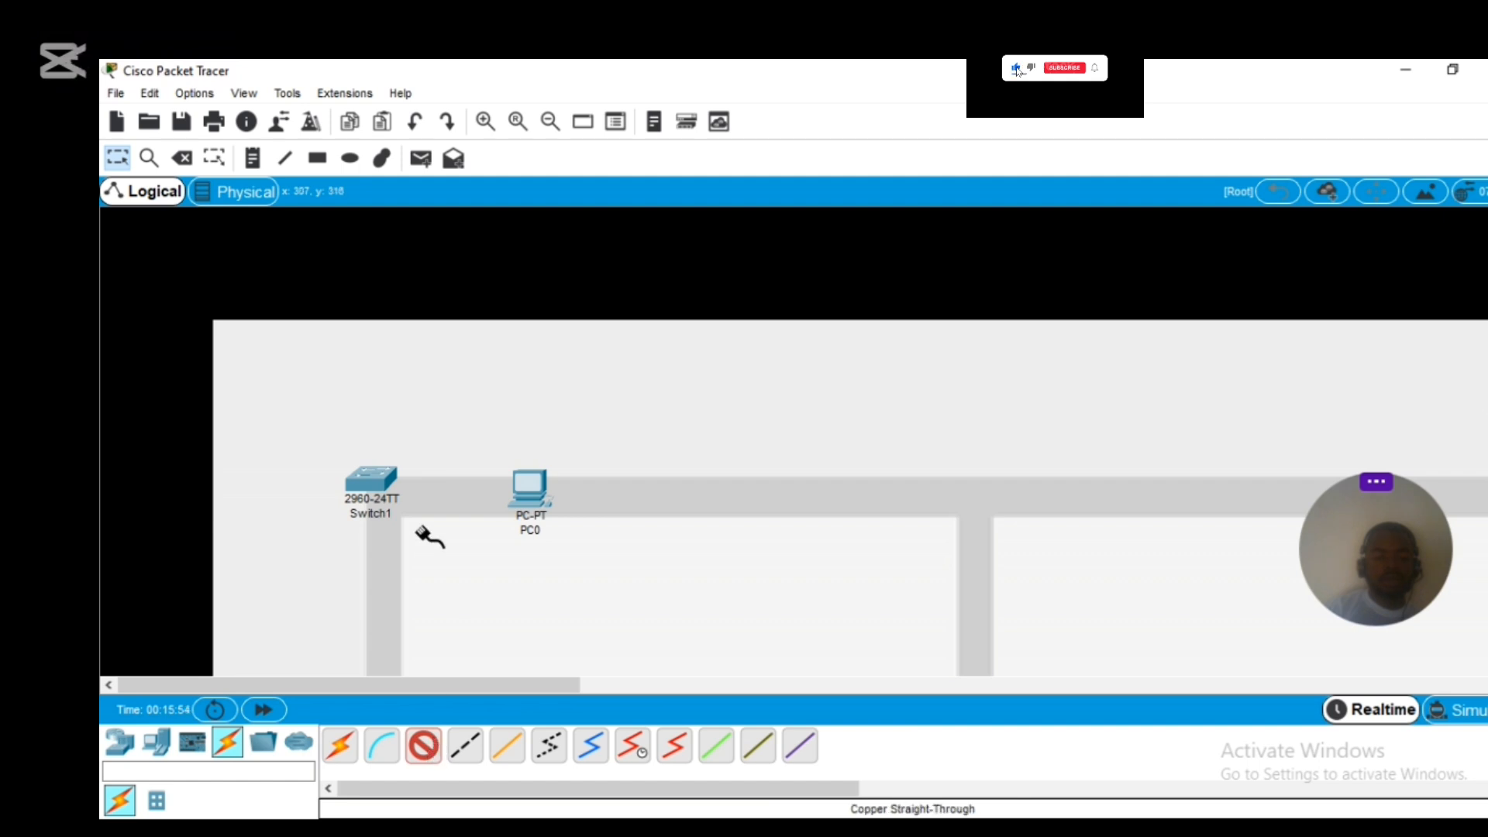
click(409, 486)
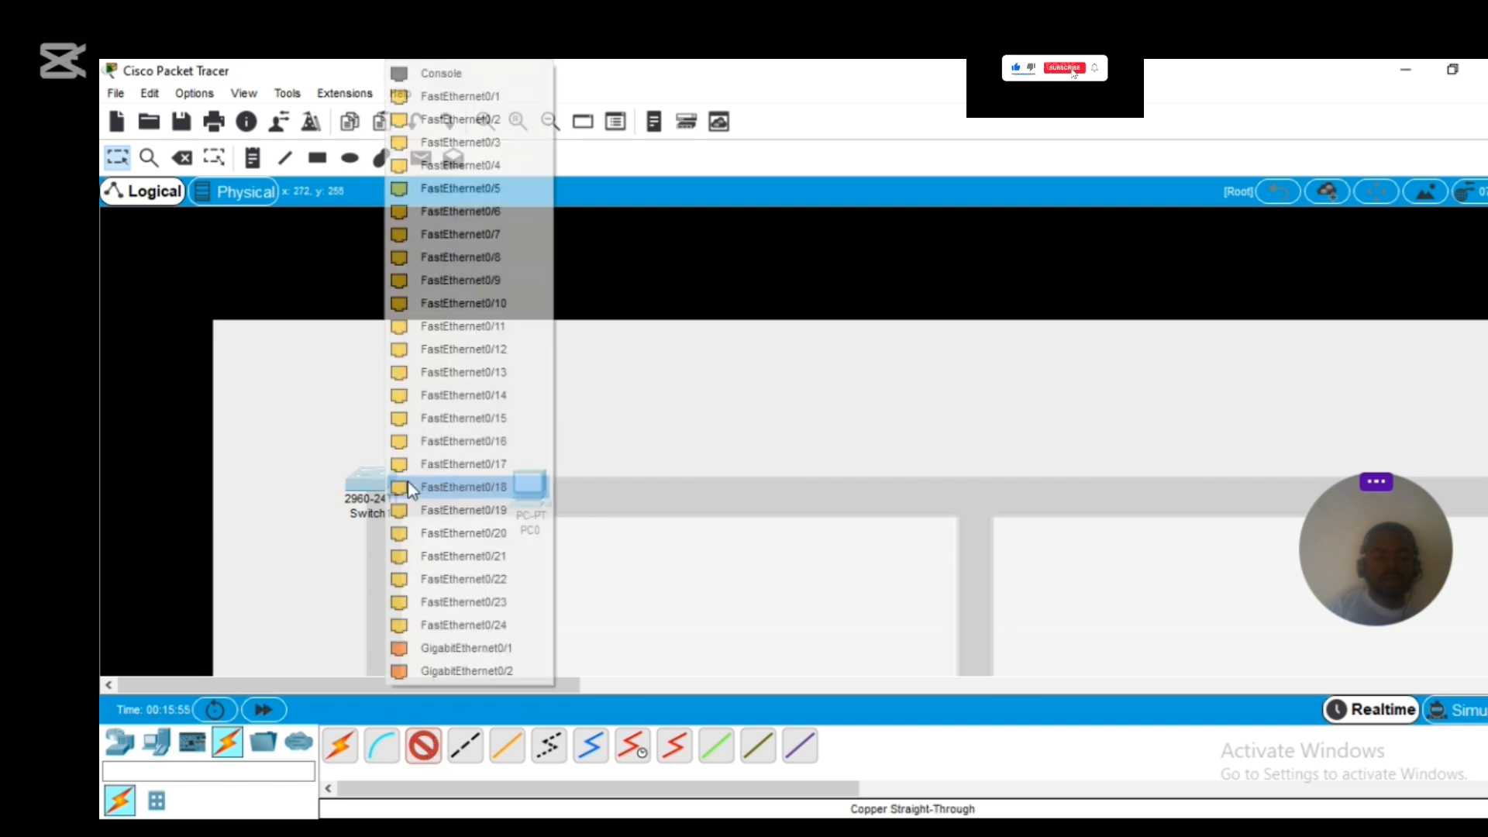
click(437, 118)
click(527, 493)
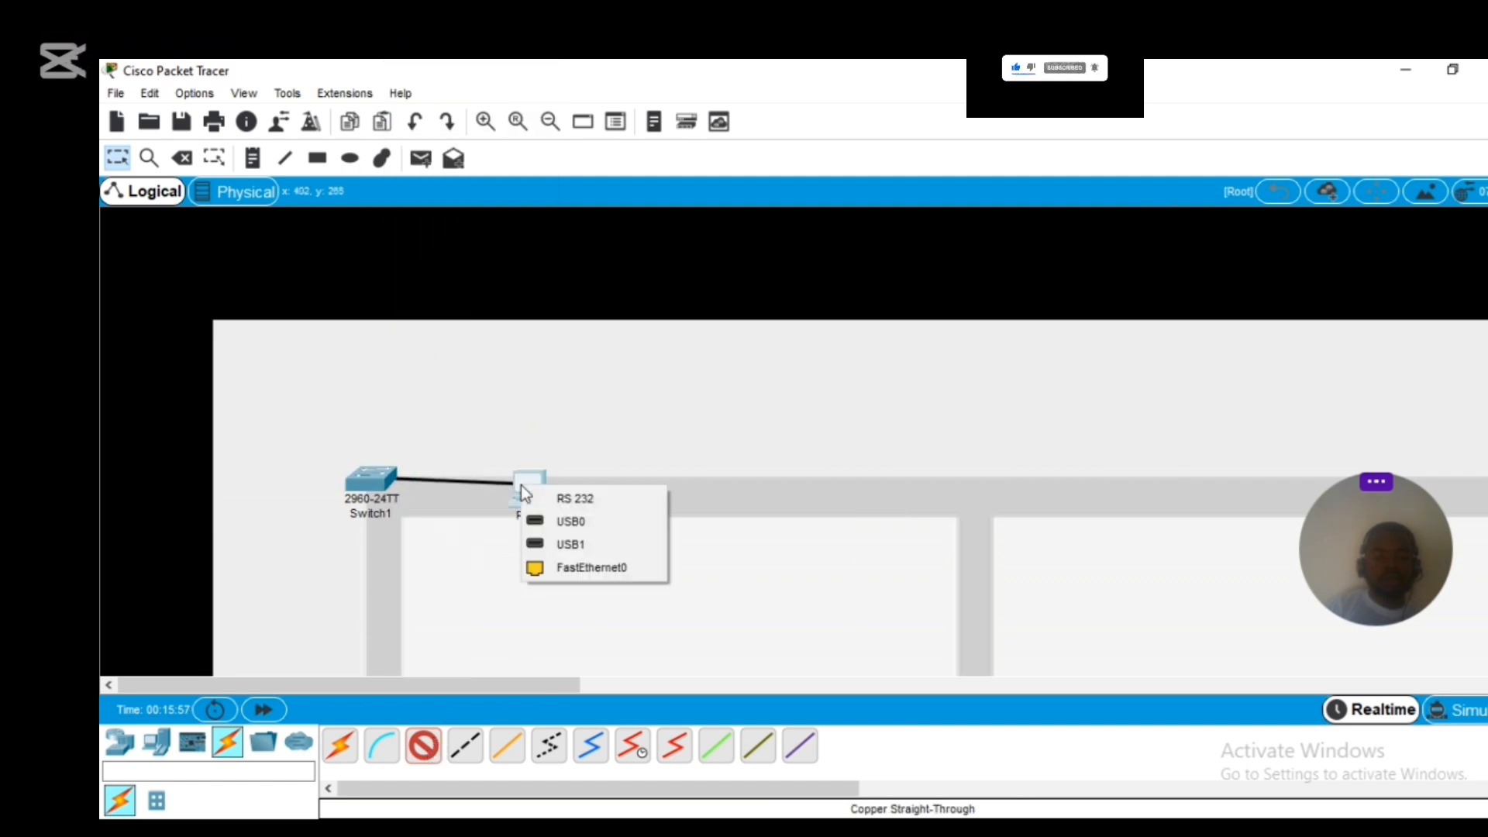
click(547, 569)
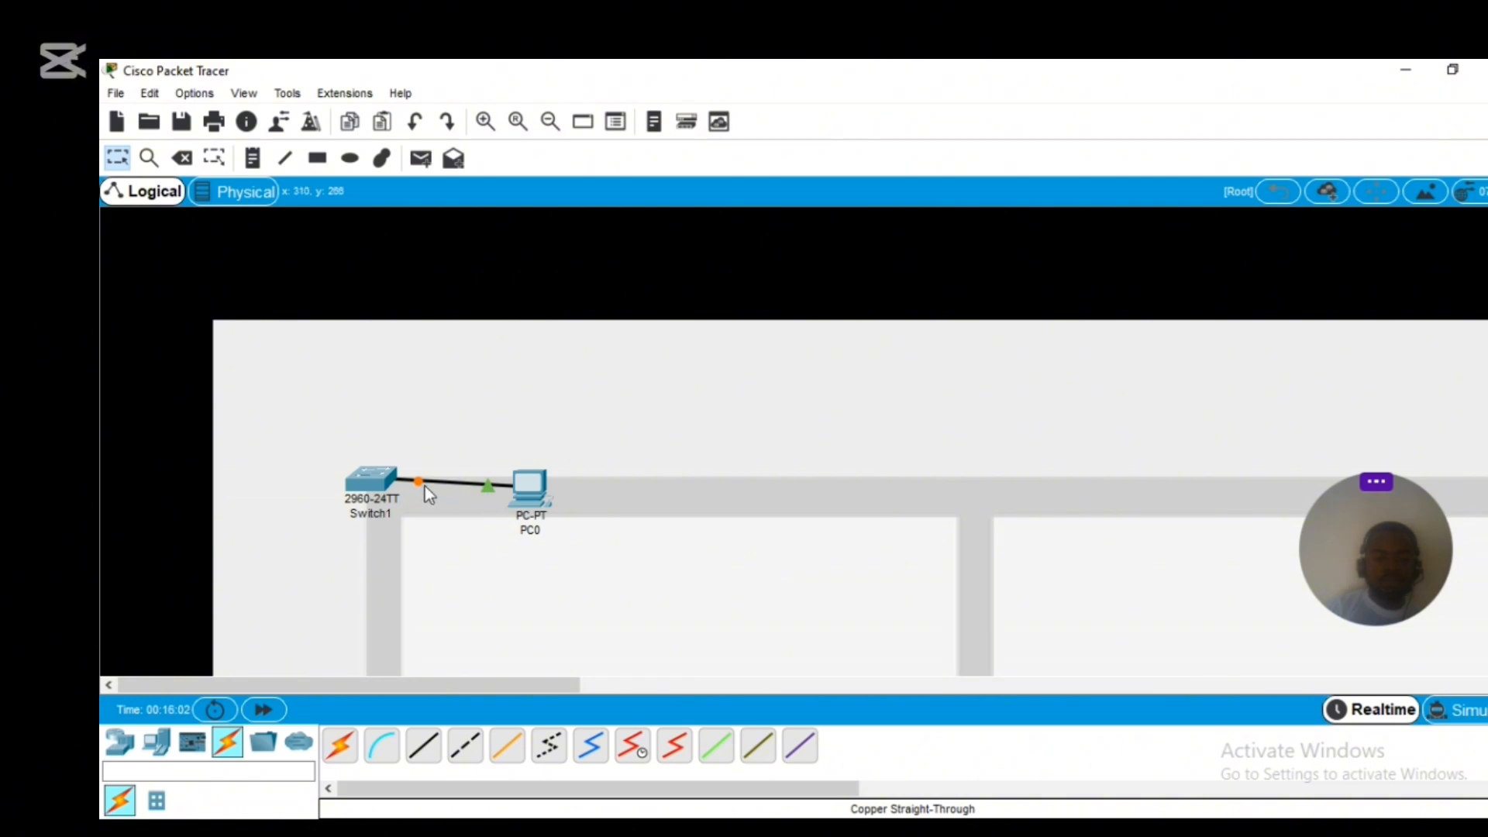
click(264, 711)
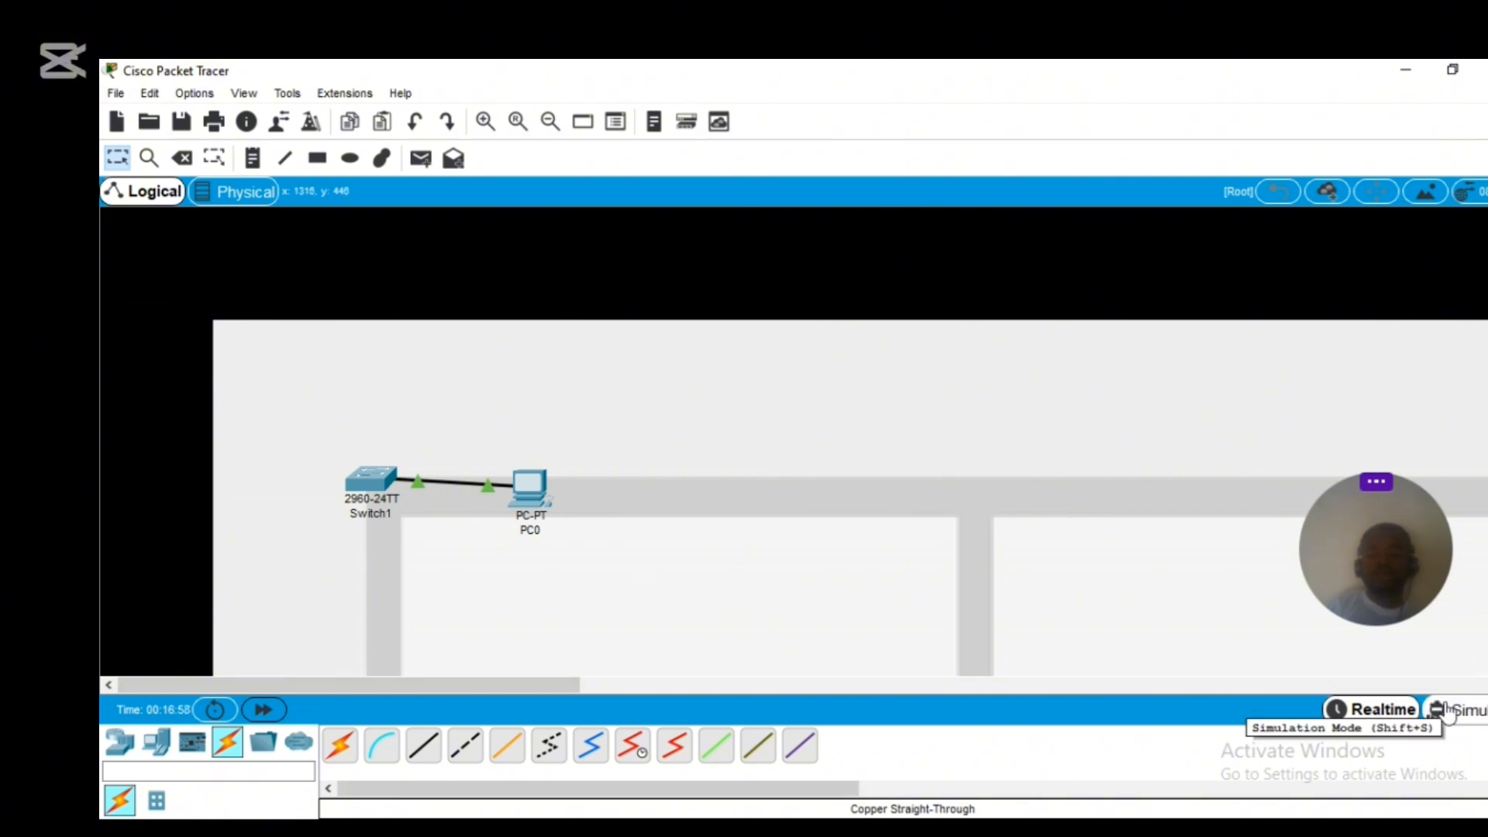
Switch to Simulation mode and step forward through the captured events between the switch and the PC
click(1446, 712)
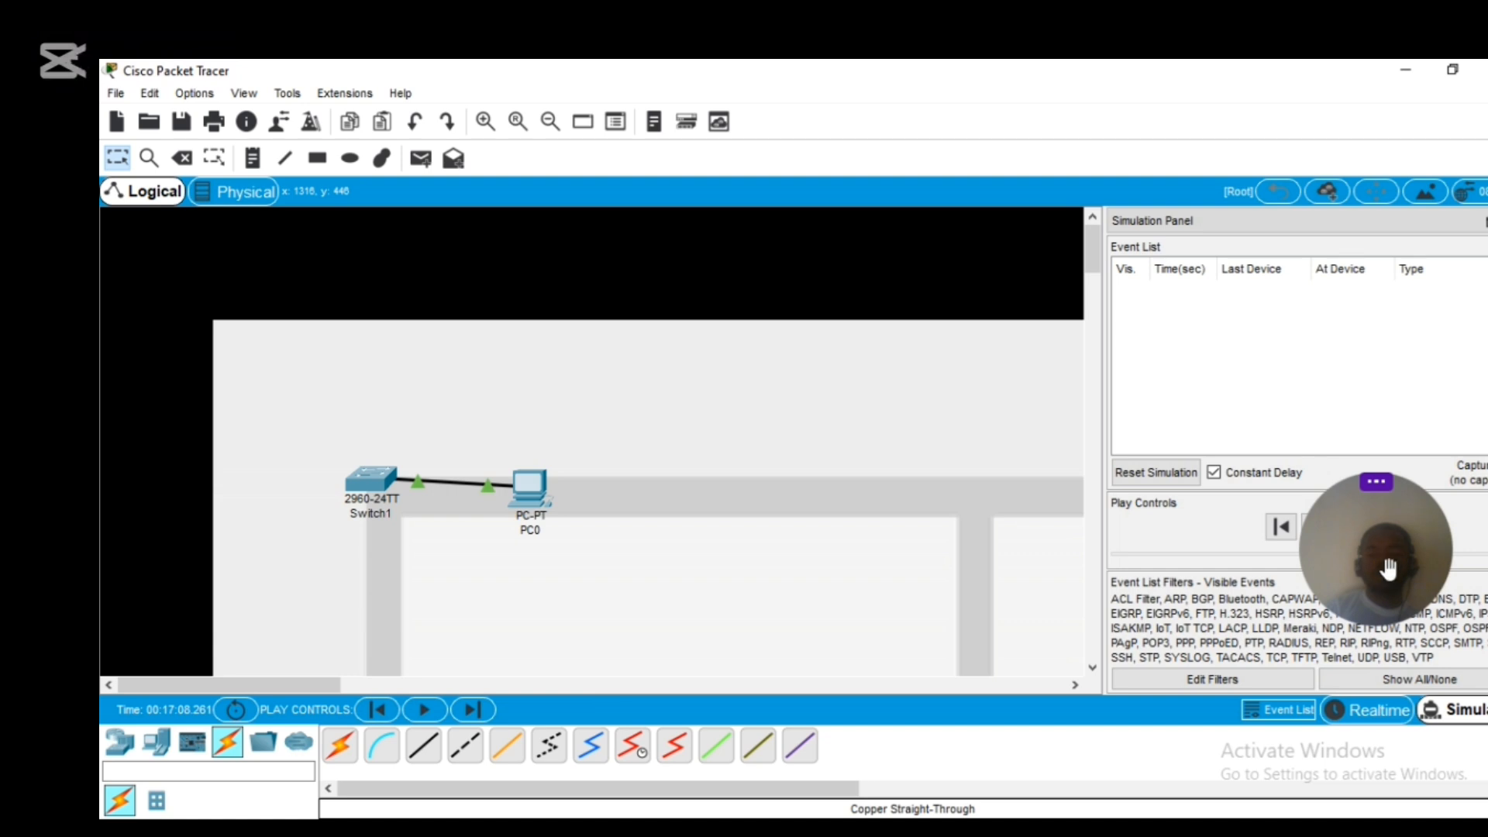
drag(1387, 570, 1108, 676)
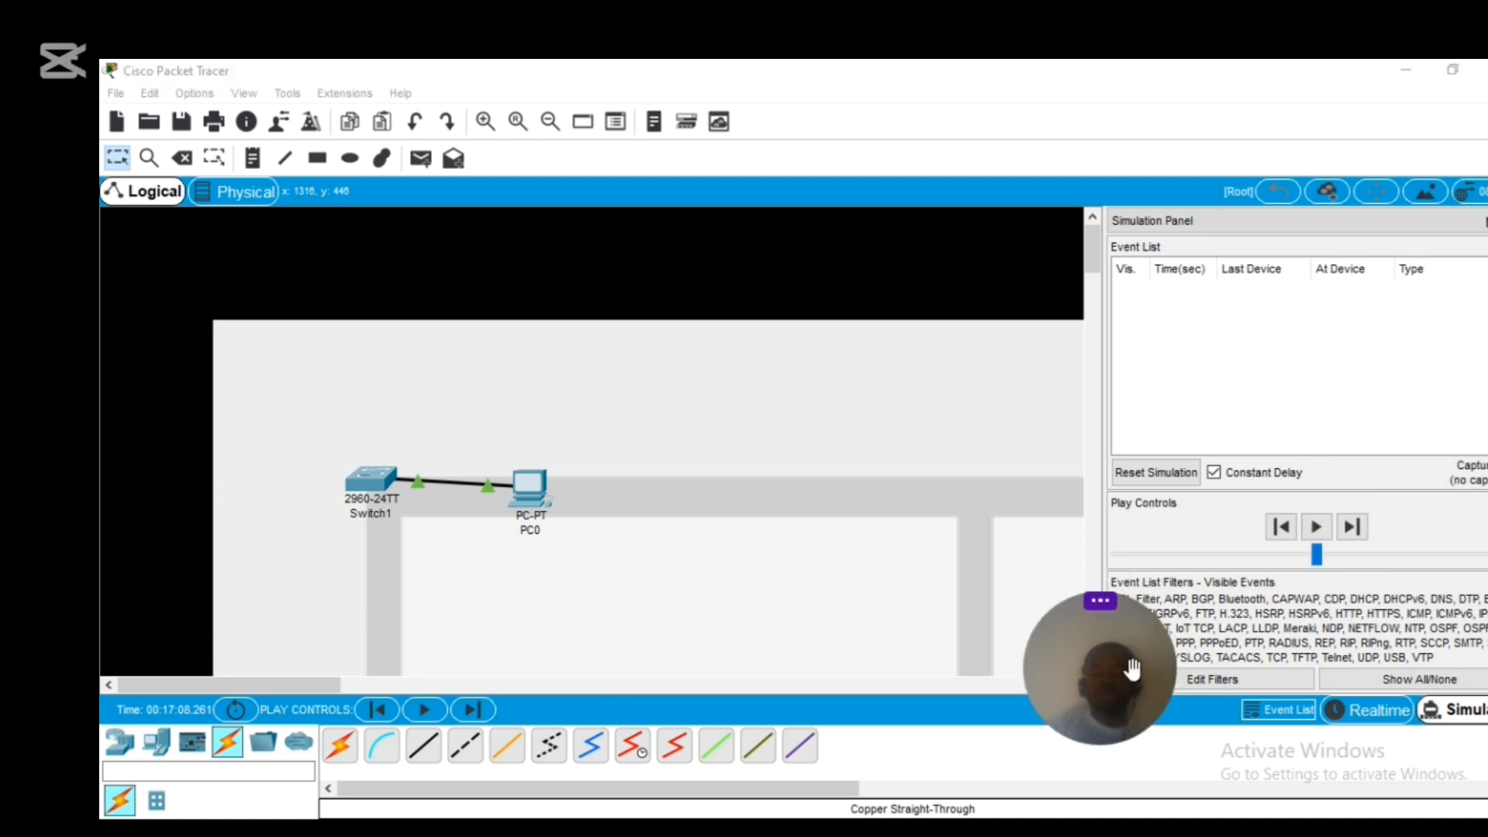
click(1350, 528)
click(1350, 527)
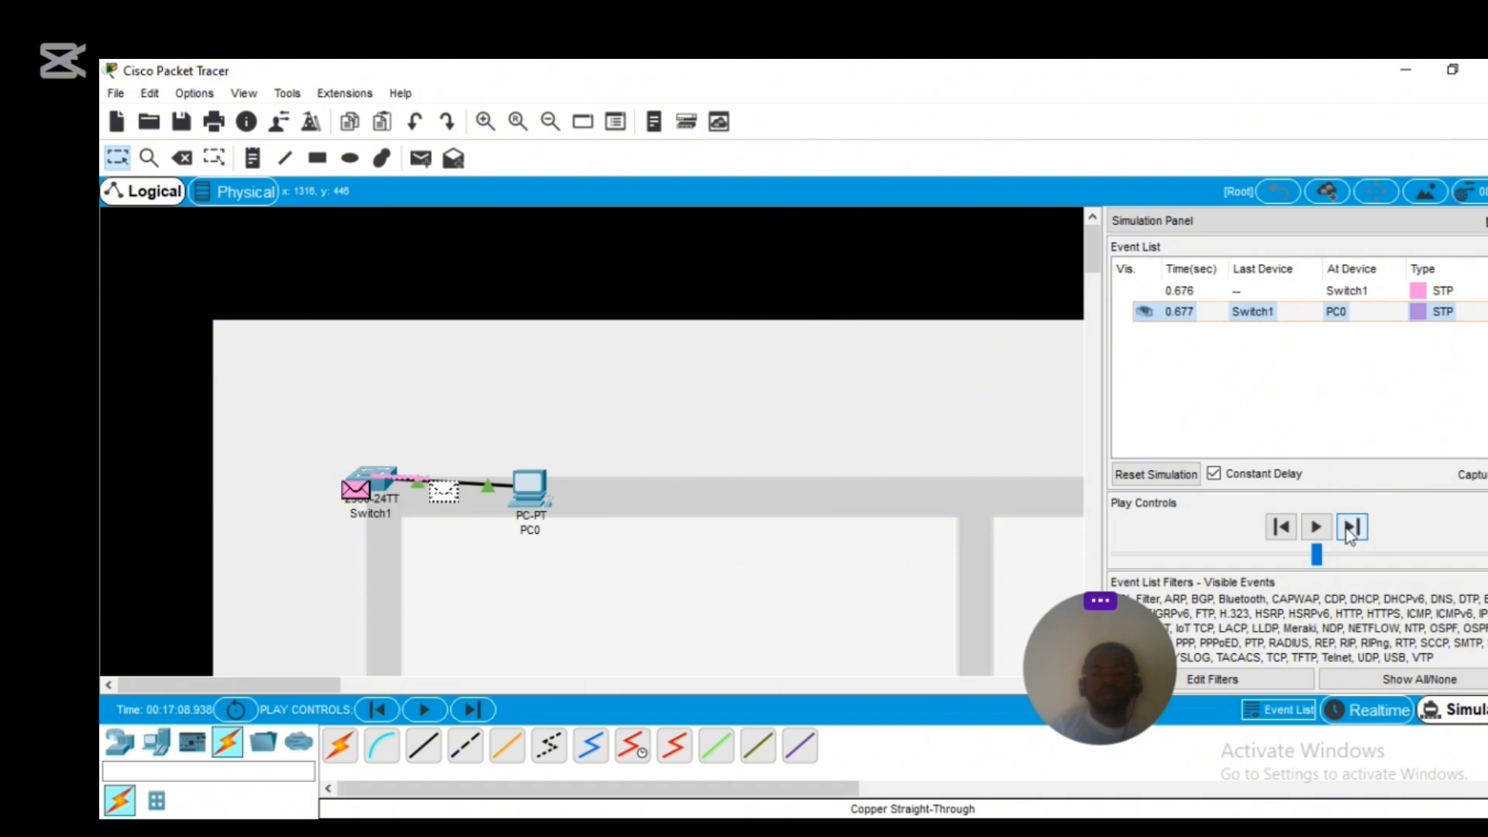
click(1350, 527)
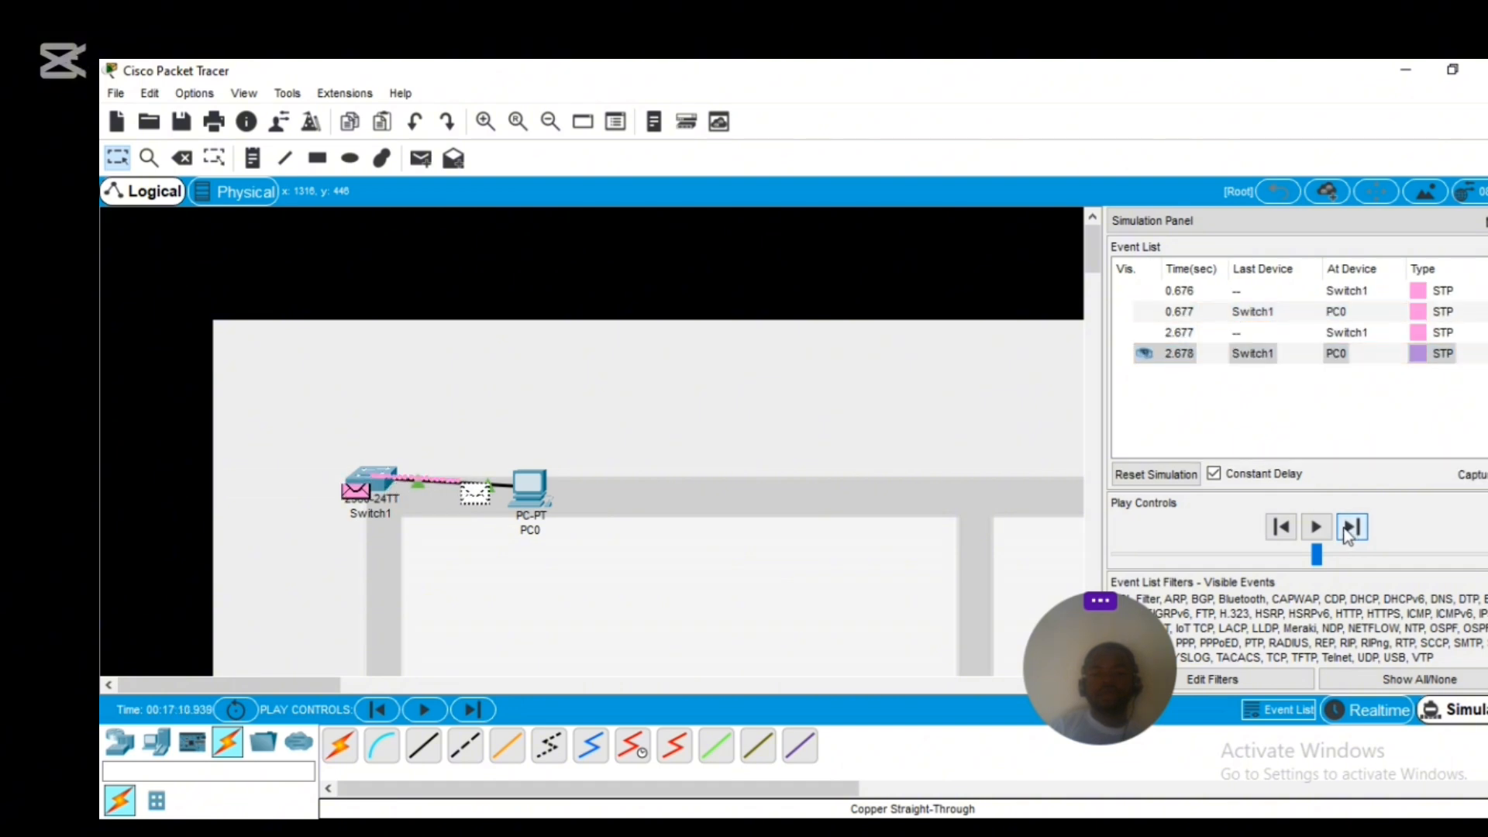
Advance the simulation by four more events to capture further STP traffic from the switch to the PC
click(1349, 528)
click(1350, 528)
click(1350, 528)
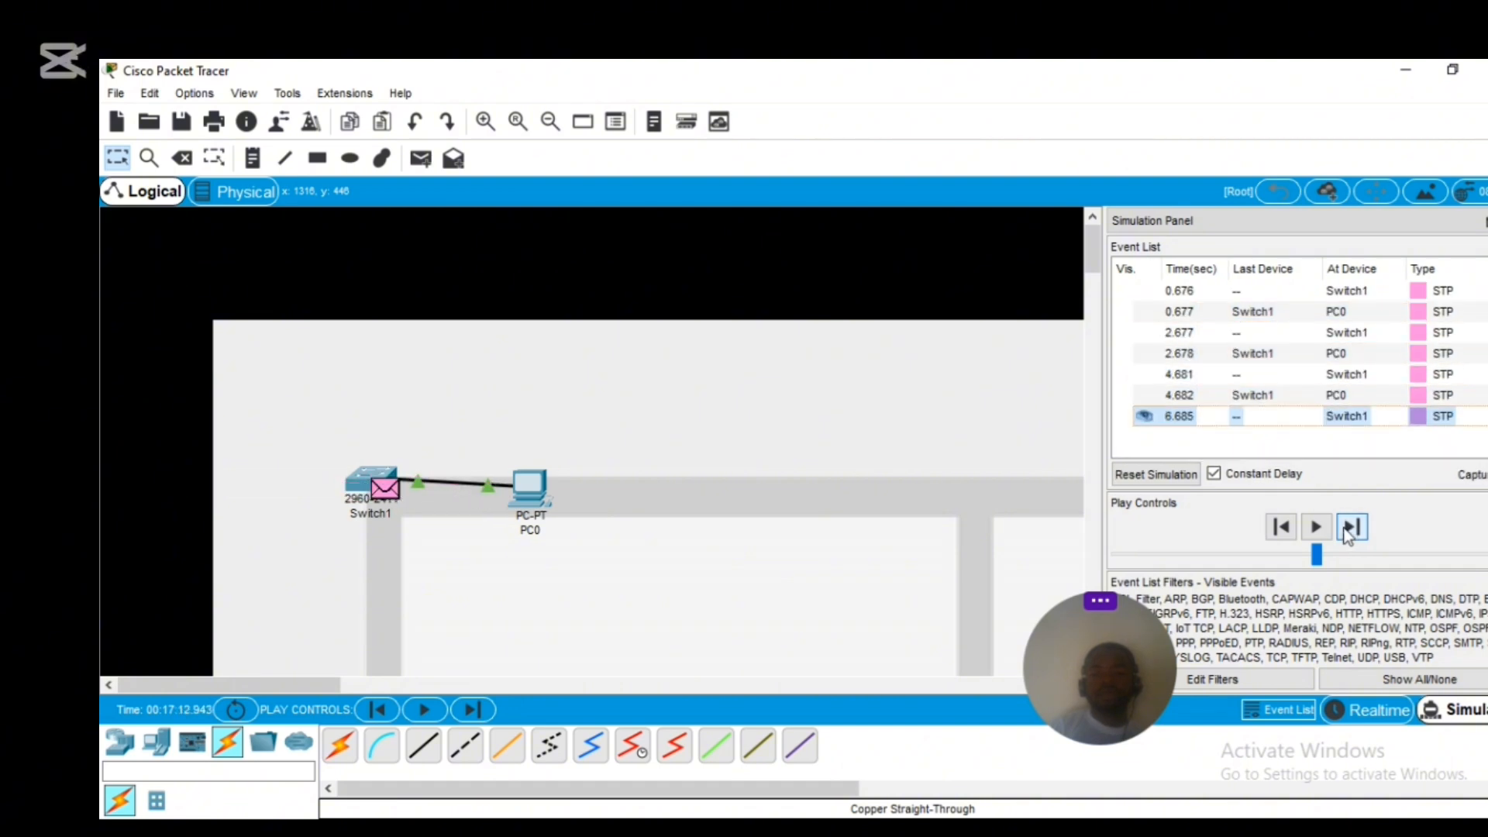
click(1350, 527)
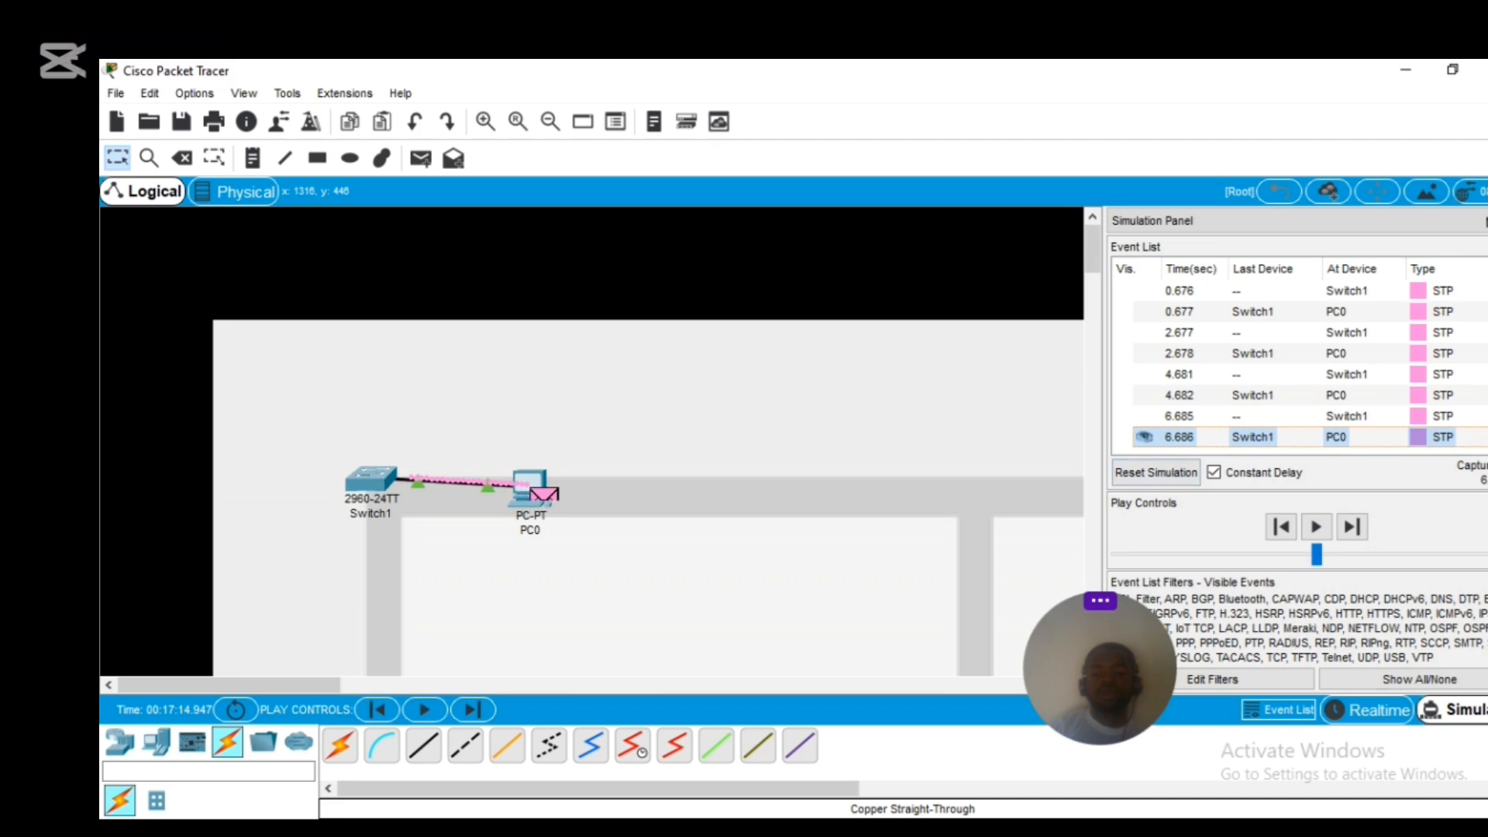
Examine the OSI model details of the STP event at Switch1 at 6.685 s, and close the PDU information
click(1351, 418)
click(1351, 419)
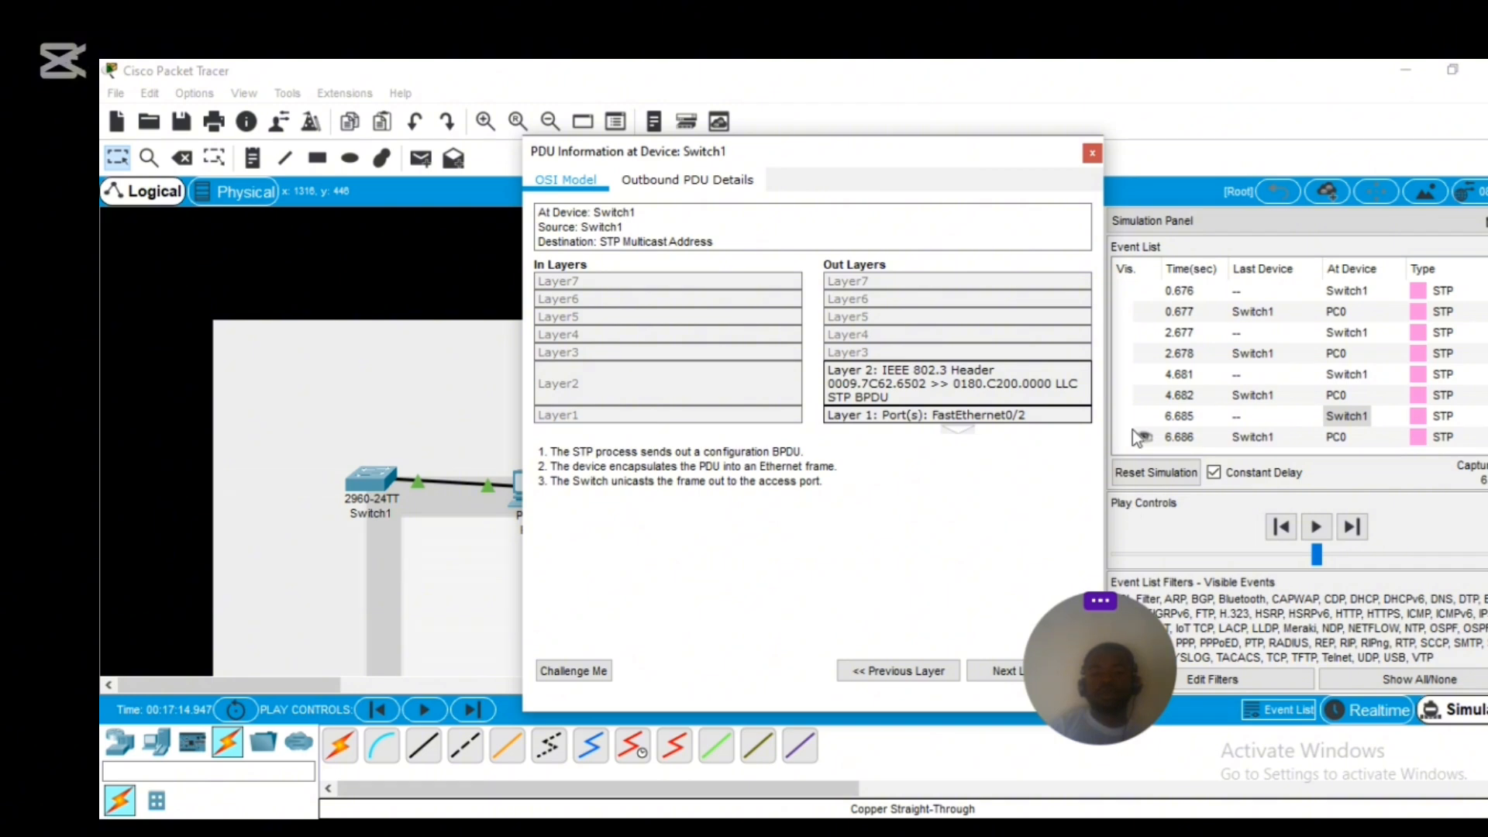
click(1093, 154)
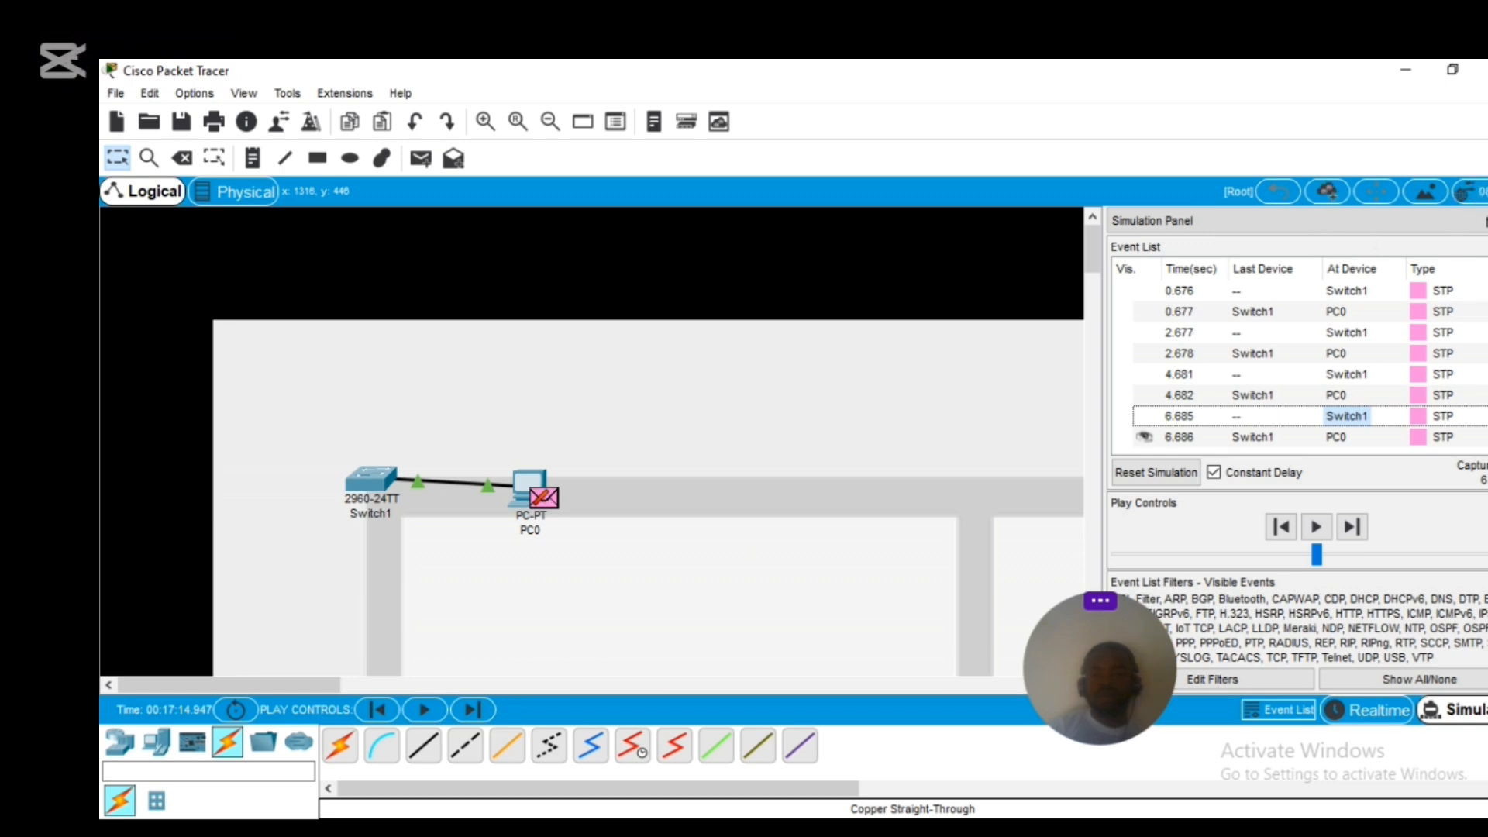
Close the Simulation Panel and return the workspace to Realtime mode
click(1487, 222)
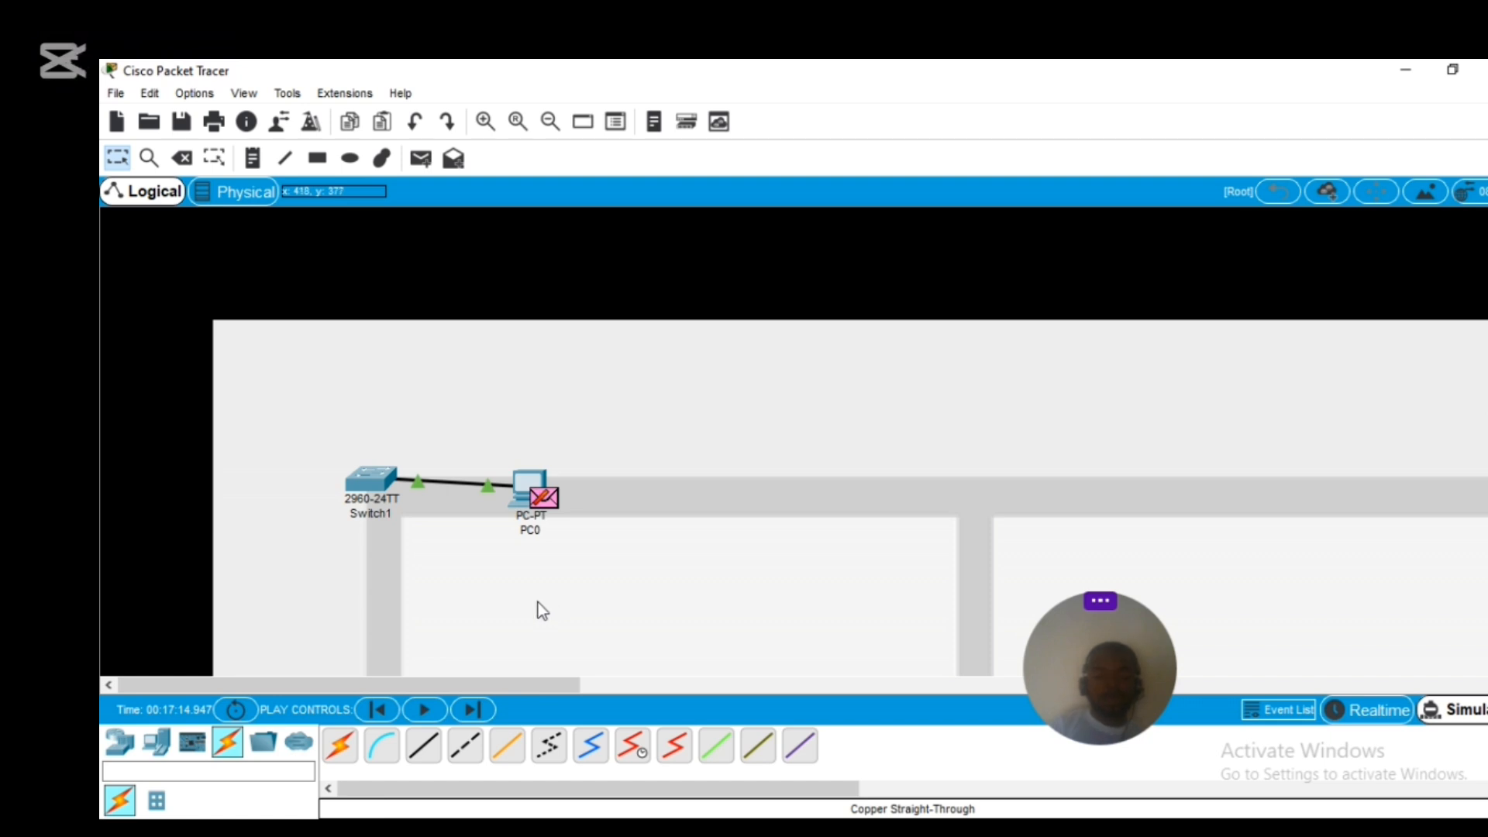
click(1374, 712)
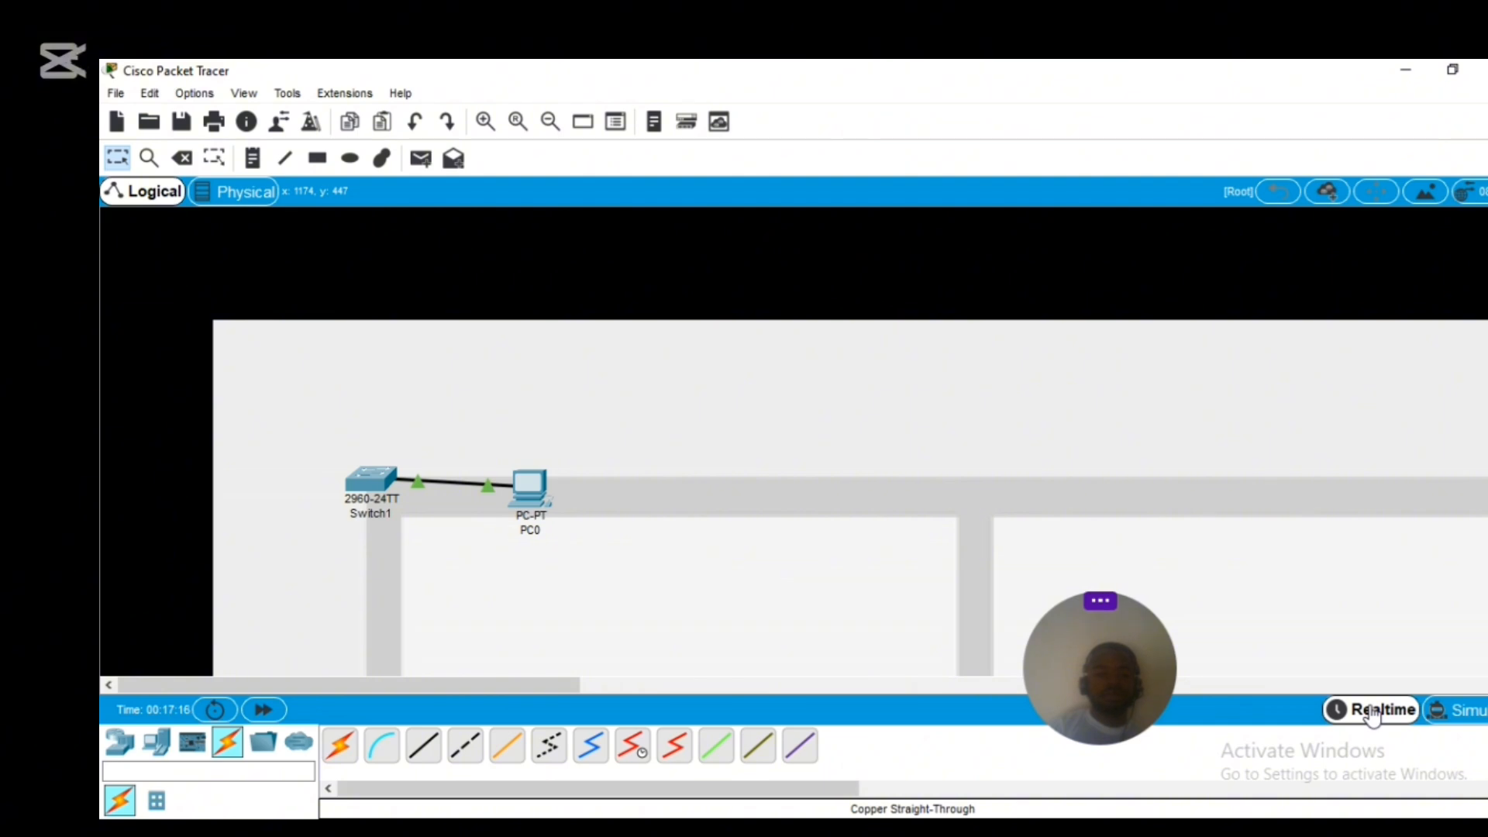